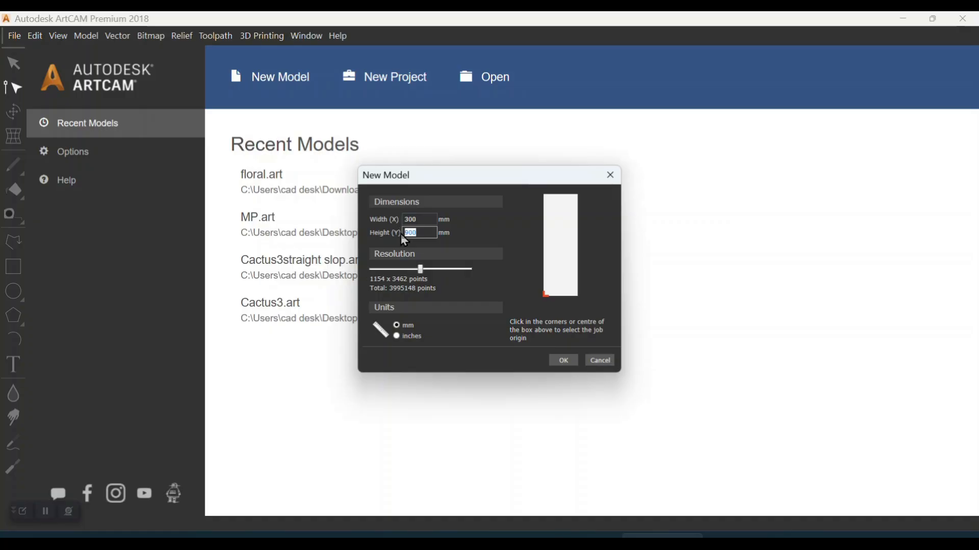
Step: Create a new model 300 mm wide and 300 mm high
text(300)
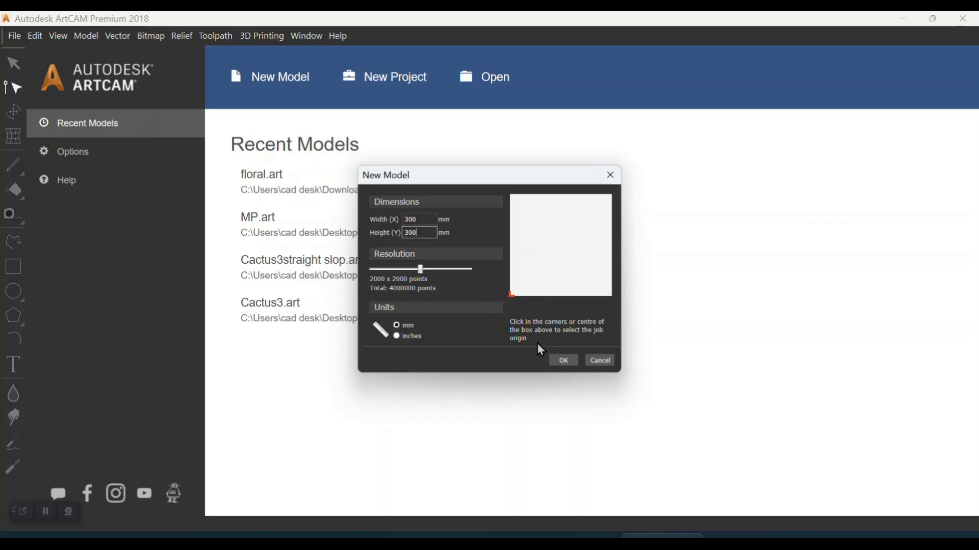
click(563, 360)
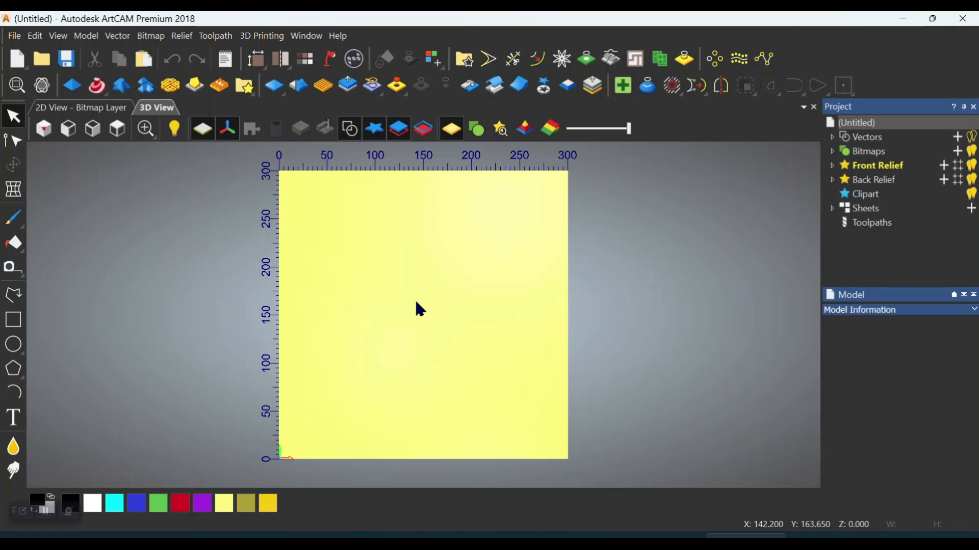
Step: Resize the model to 400 x 400 mm and place its origin at the bottom-right corner
click(85, 37)
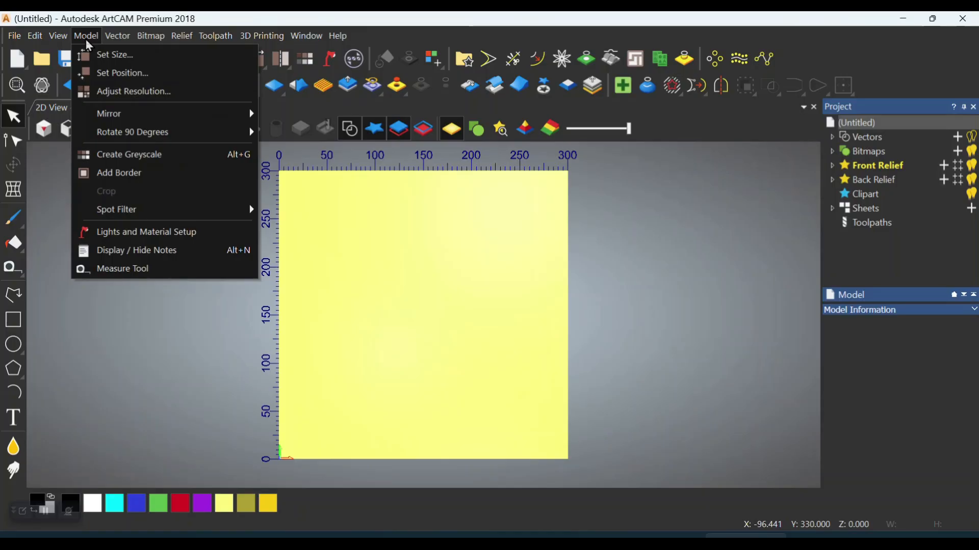
click(104, 64)
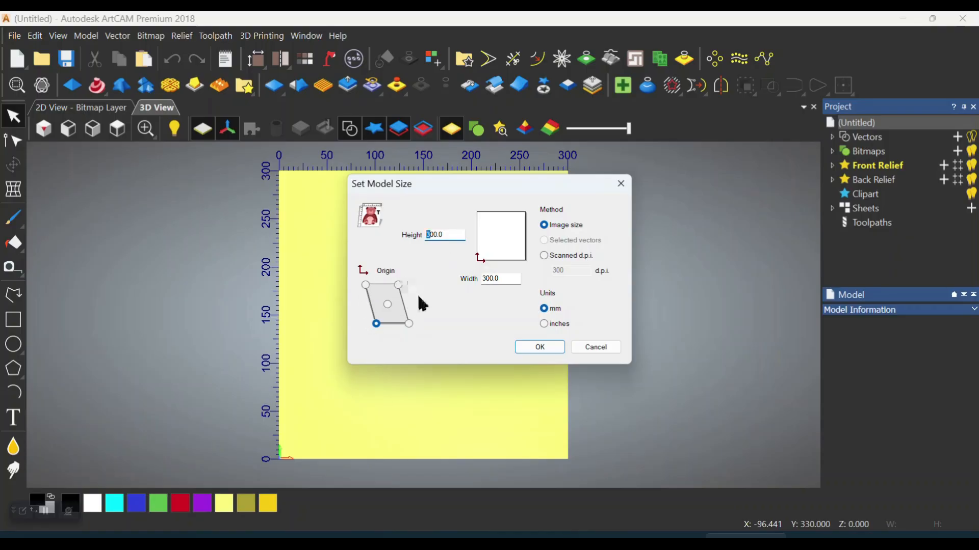
click(409, 324)
drag(485, 282, 480, 279)
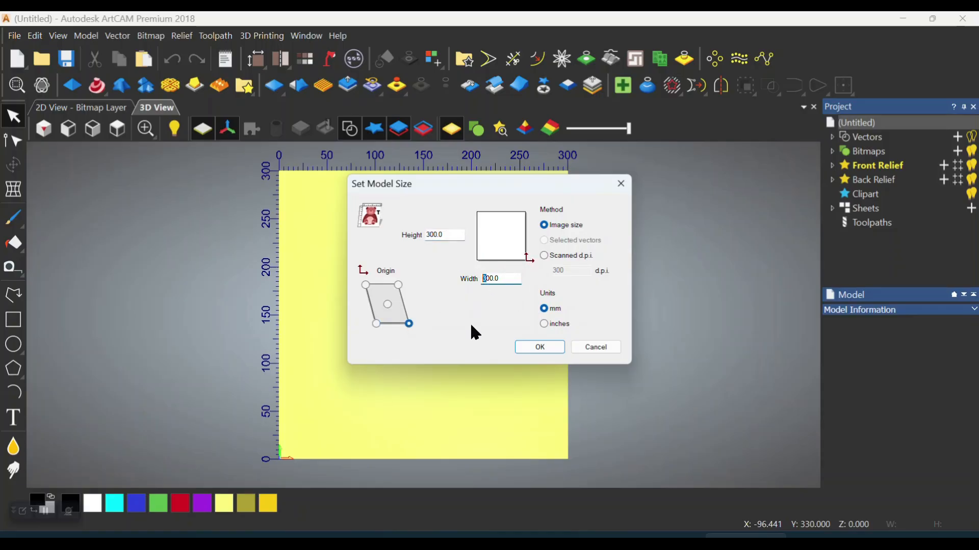
text(4)
drag(430, 236, 422, 235)
text(5)
click(539, 345)
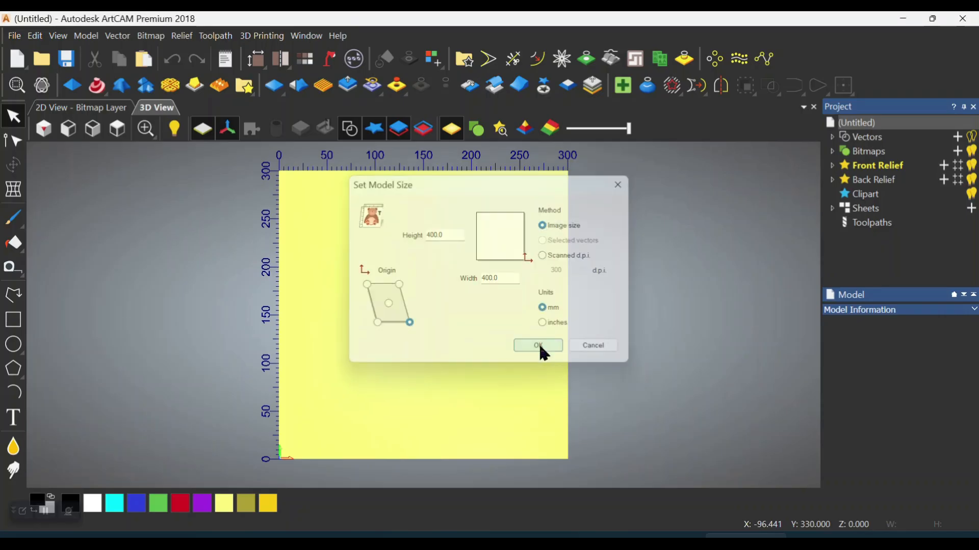
Step: Move the model's origin to its bottom-left corner in the model size settings
click(89, 35)
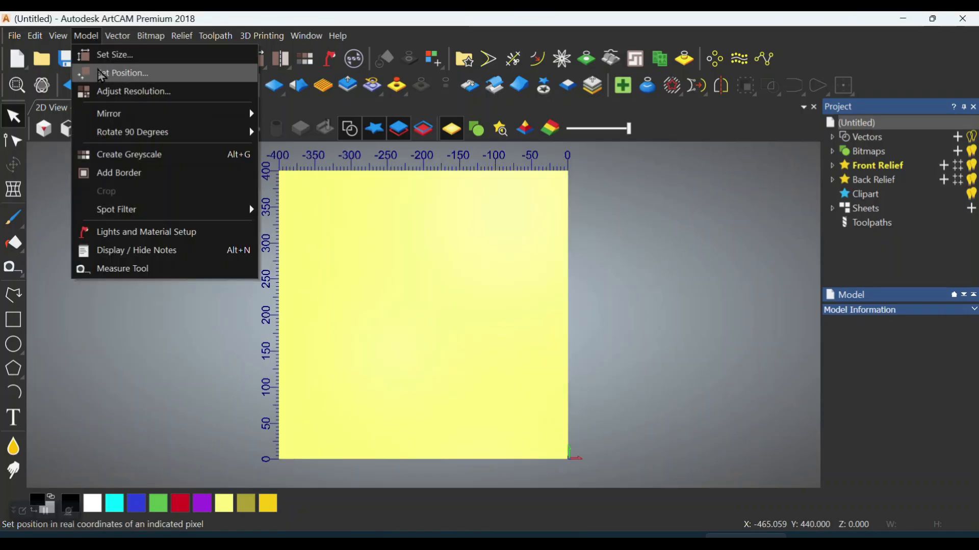
click(105, 54)
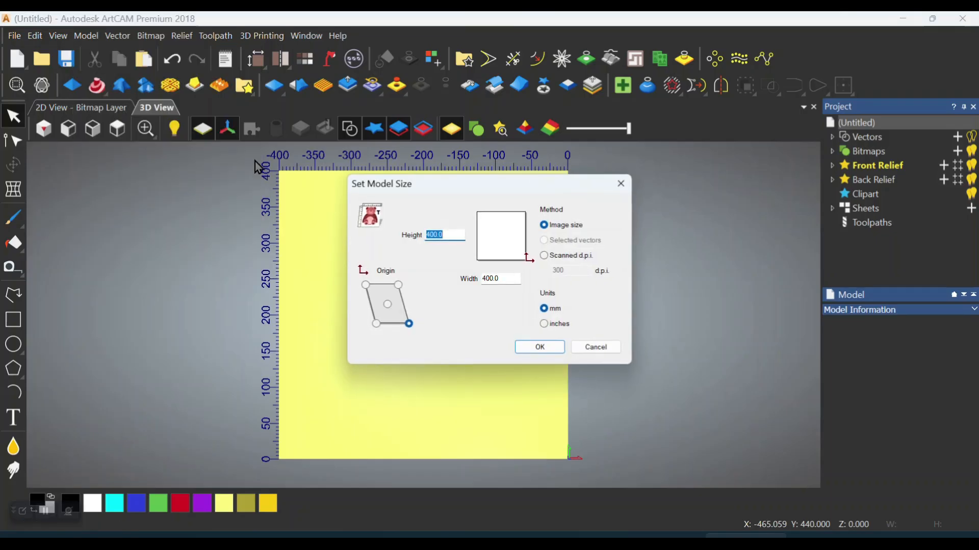
click(376, 325)
click(530, 347)
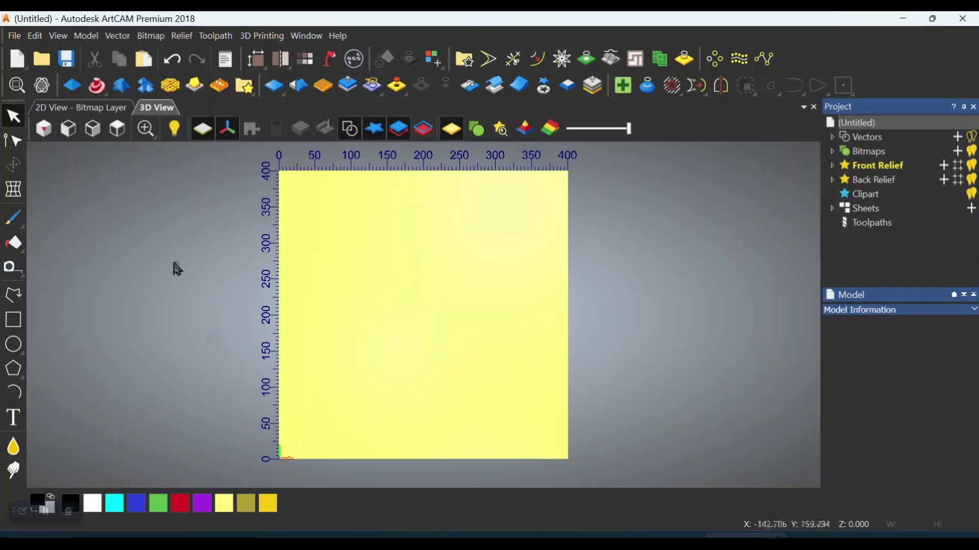
Step: Set the real X position of the model's bottom-left pixel to 20
click(86, 35)
click(102, 73)
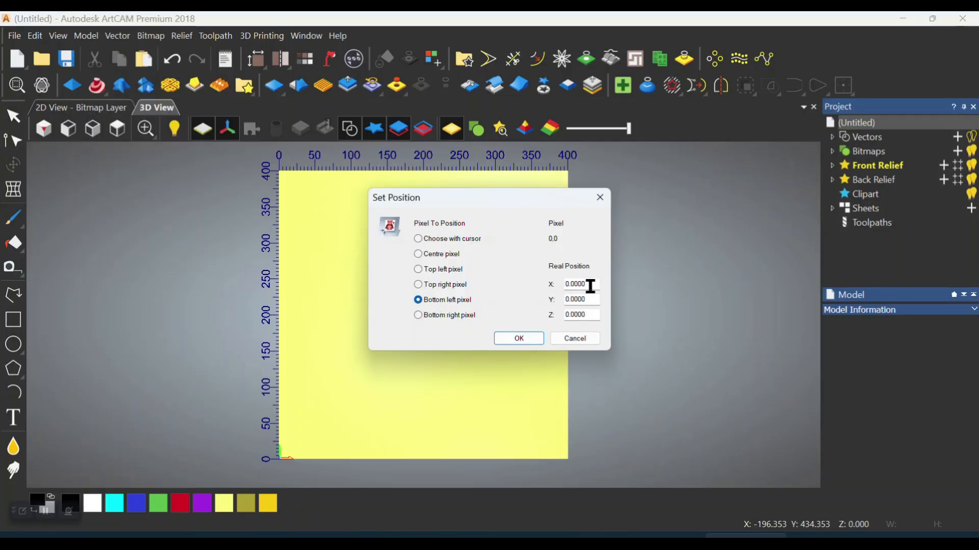
drag(591, 286, 550, 291)
text(20)
click(531, 340)
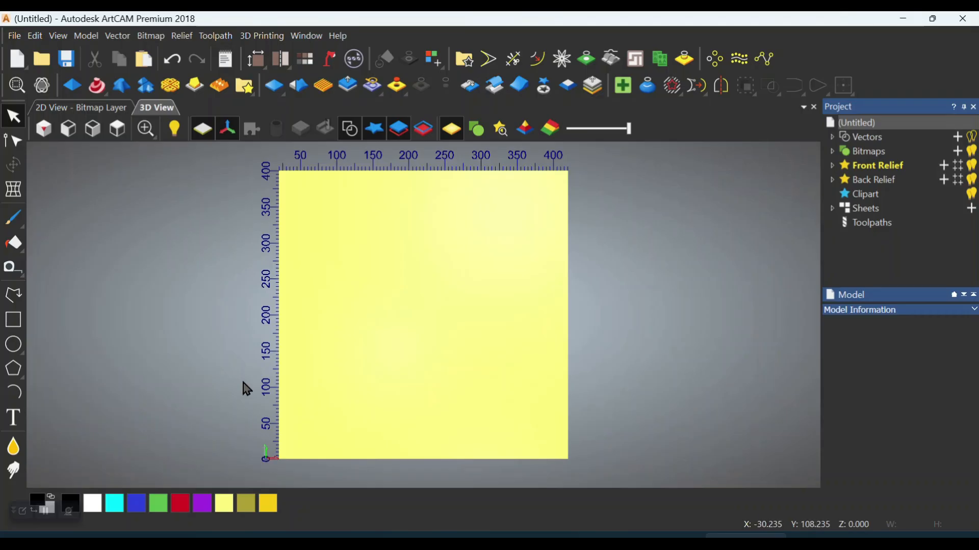
Step: Set the real X position of the model's bottom-left pixel to -20
click(86, 36)
click(103, 73)
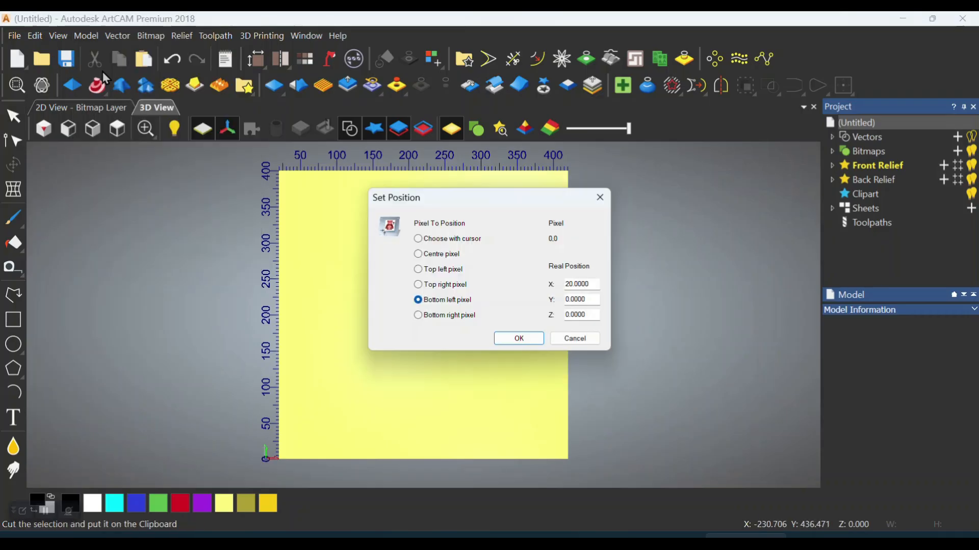
double_click(589, 285)
text(0)
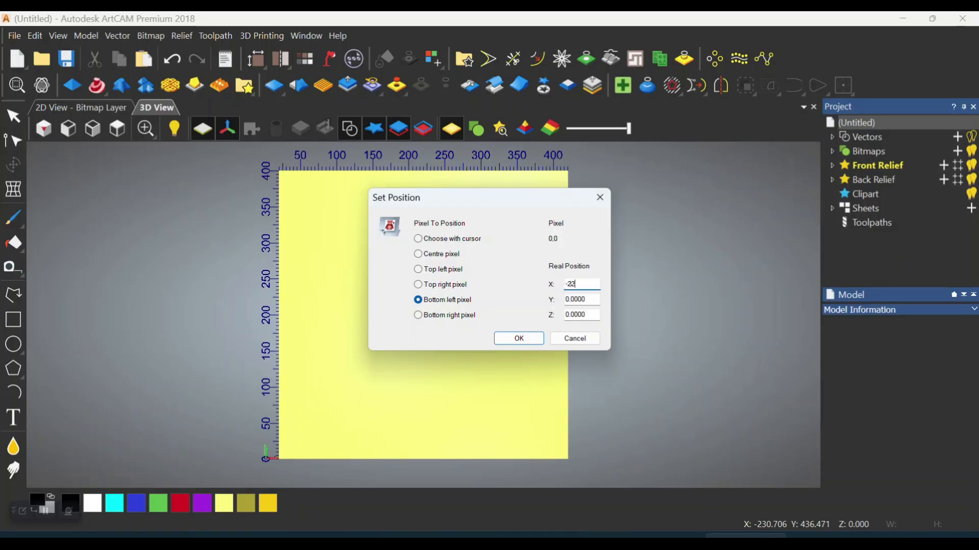
click(518, 342)
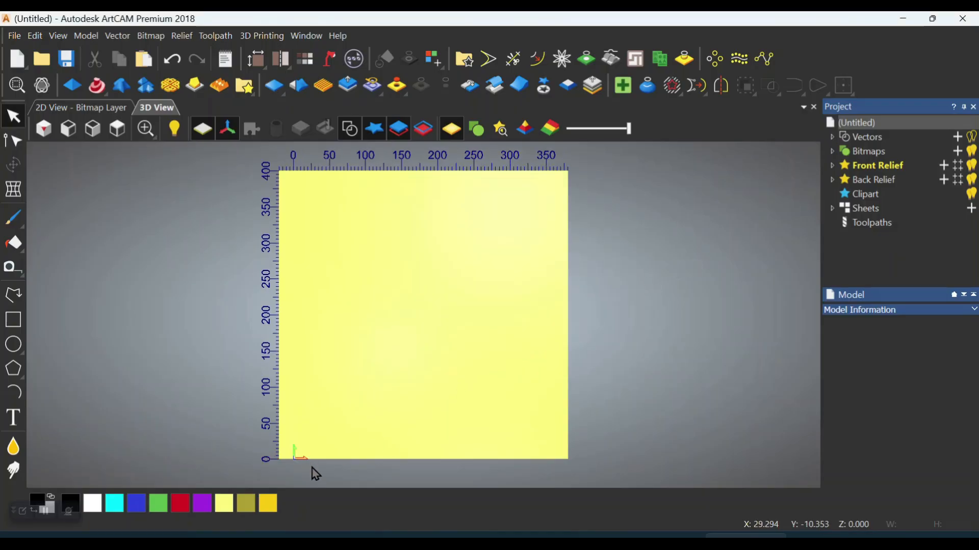
Step: Adjust the model resolution to 1674 x 1674 pixels and accept that it cannot be undone
click(97, 37)
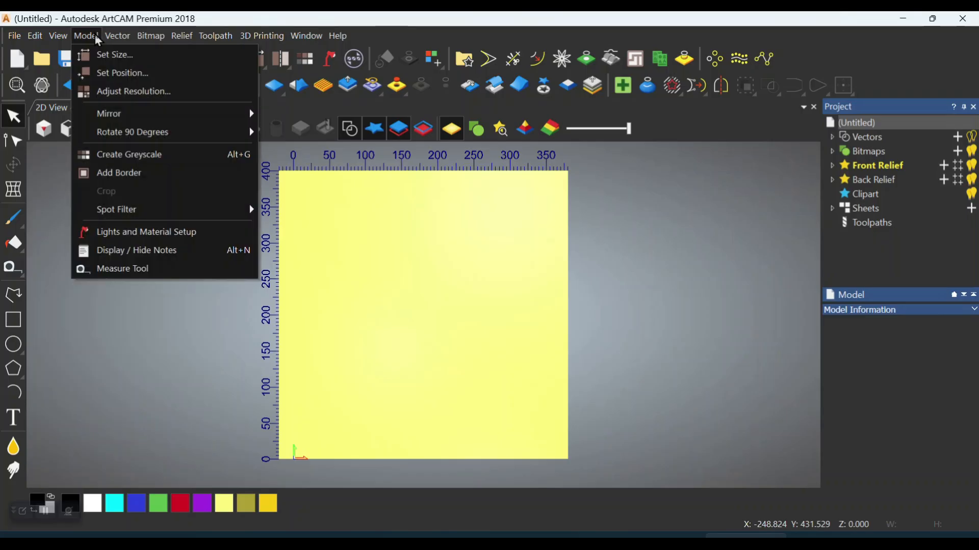
click(117, 94)
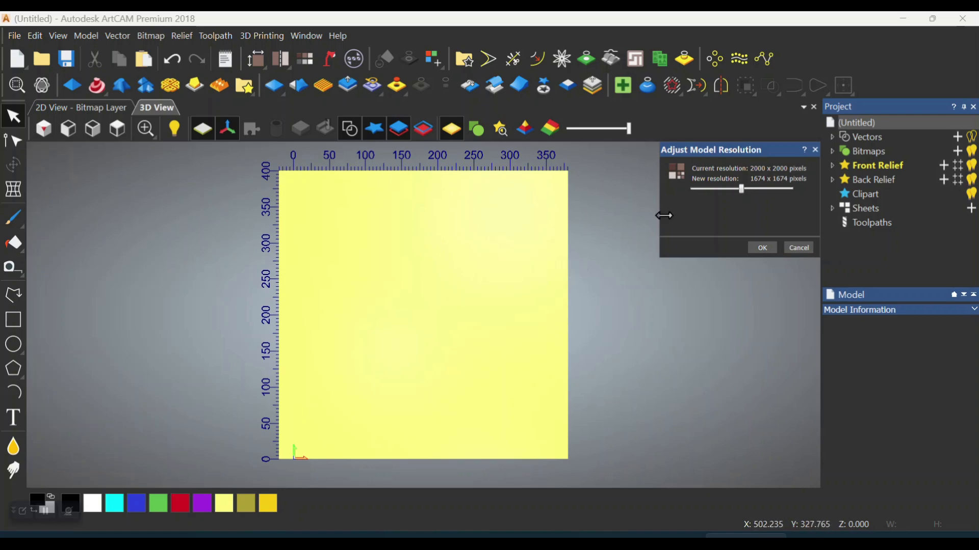
click(763, 249)
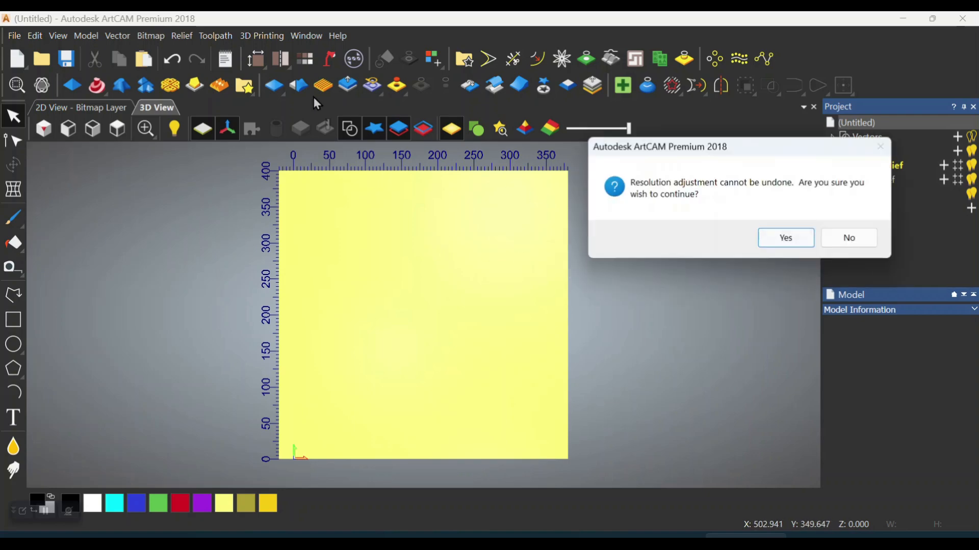
click(803, 237)
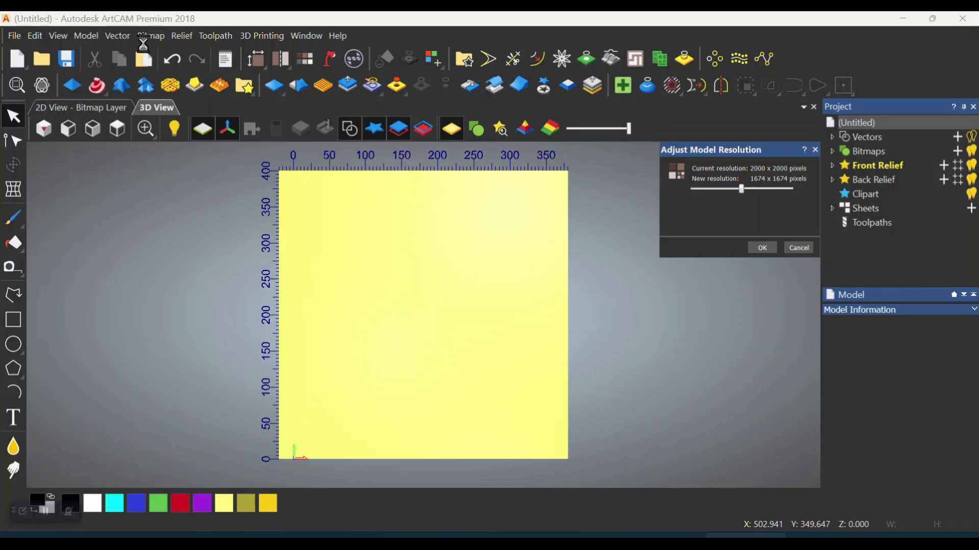
click(95, 39)
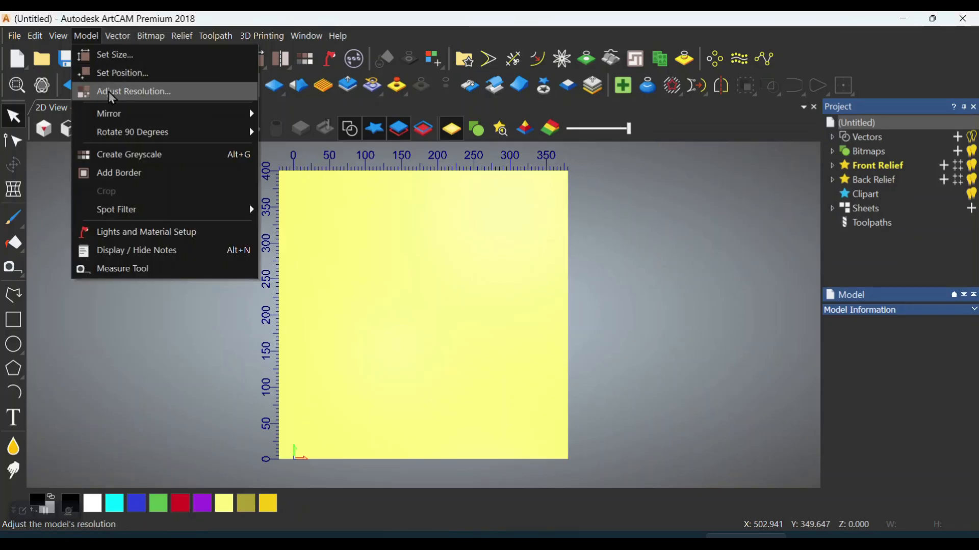
mouse_move(125, 118)
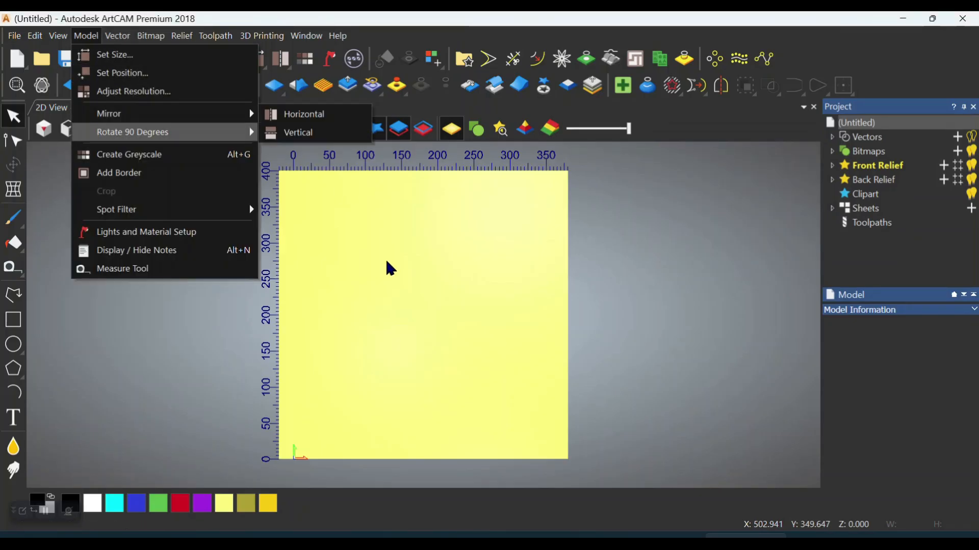
click(383, 273)
Step: Draw a vector rectangle about 109 x 29 mm near the model's bottom-right corner
click(13, 320)
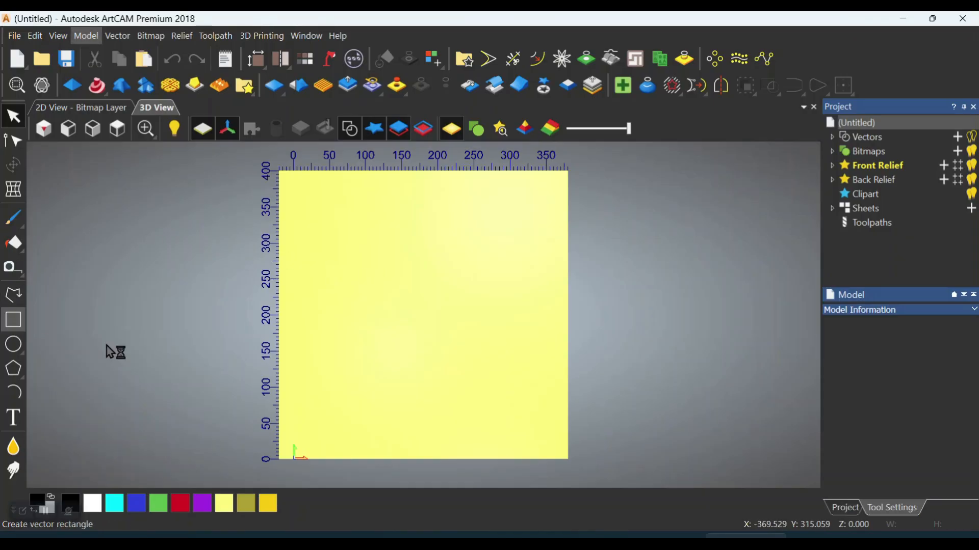
drag(485, 432, 563, 453)
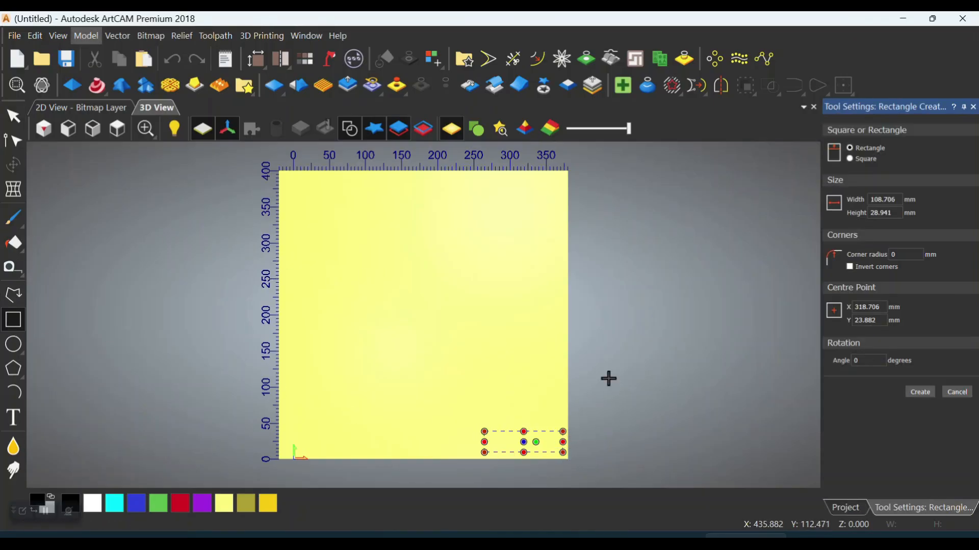
key(Return)
Step: Mirror the whole model with its rectangle horizontally, and mirror it vertically as well
click(91, 40)
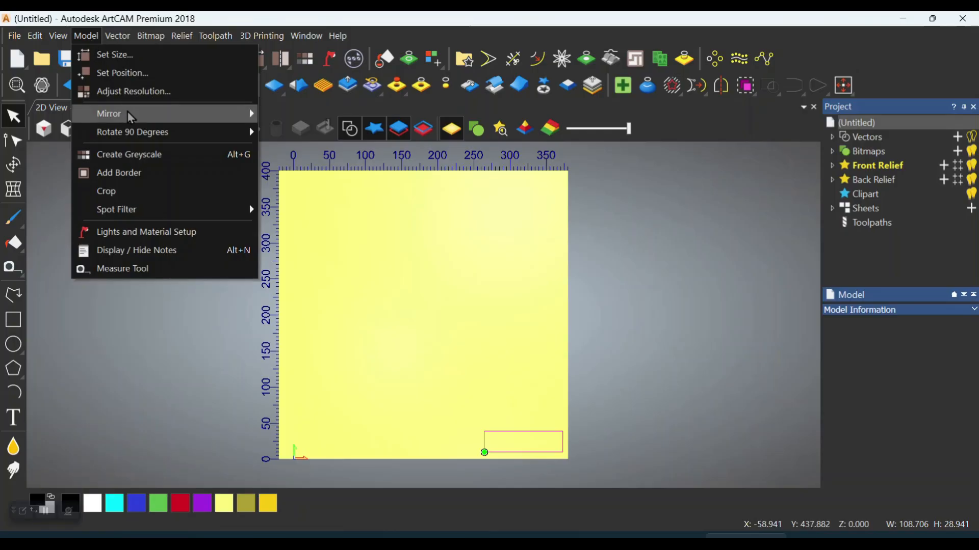
mouse_move(189, 115)
click(296, 121)
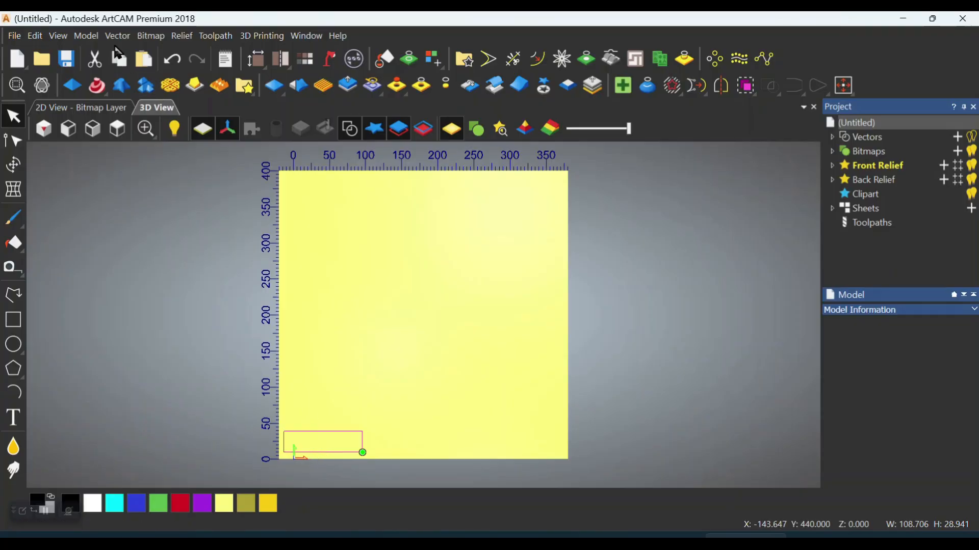
click(85, 36)
mouse_move(185, 117)
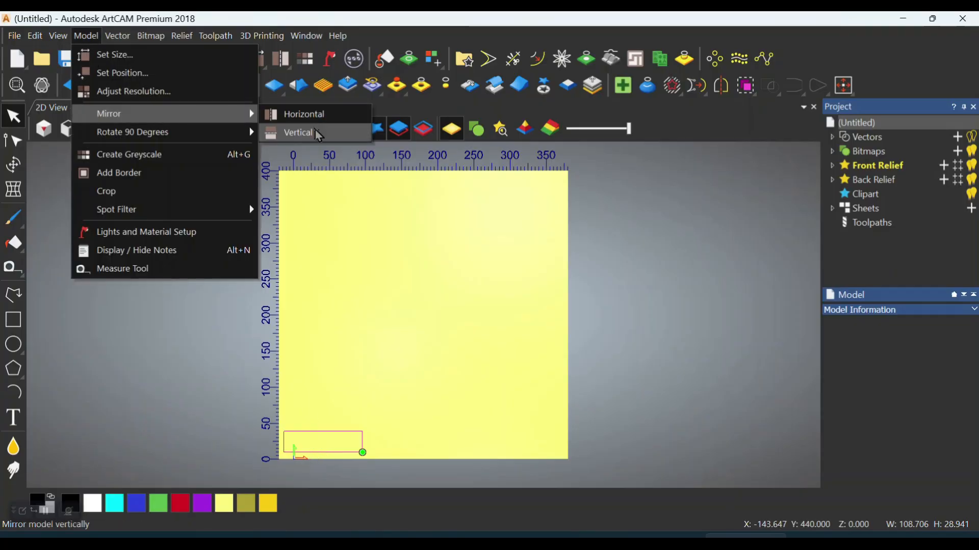
click(293, 132)
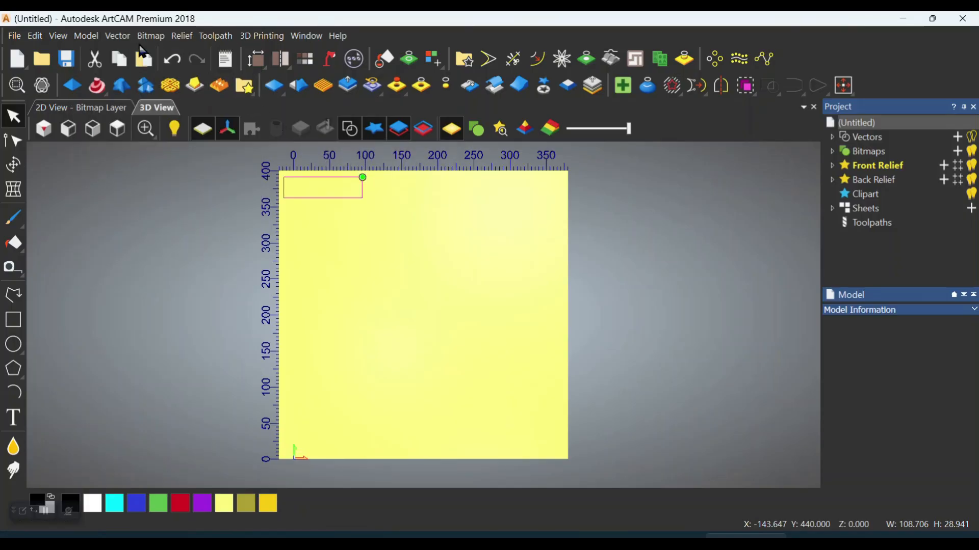
Step: Rotate the model 90 degrees clockwise and acknowledge the origin reset
click(100, 38)
mouse_move(154, 133)
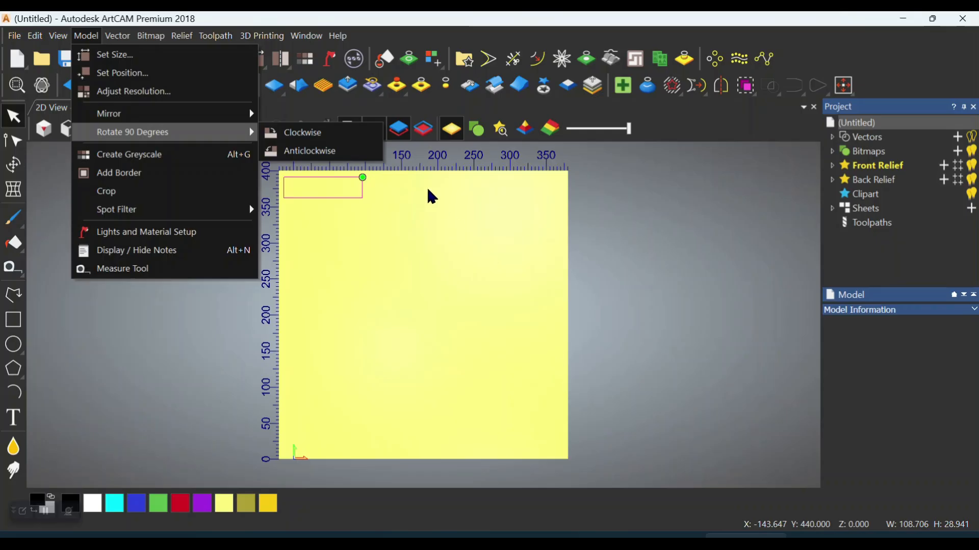
click(344, 139)
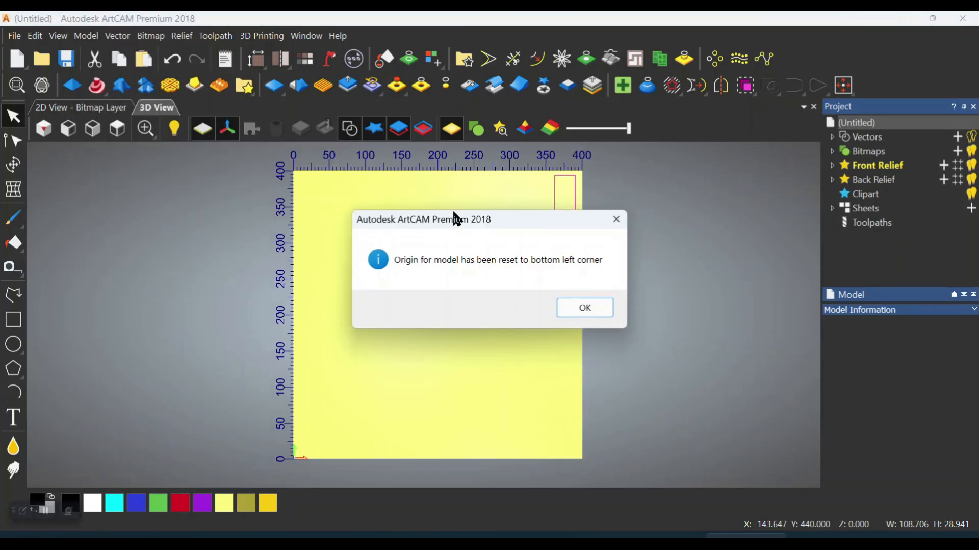
click(611, 308)
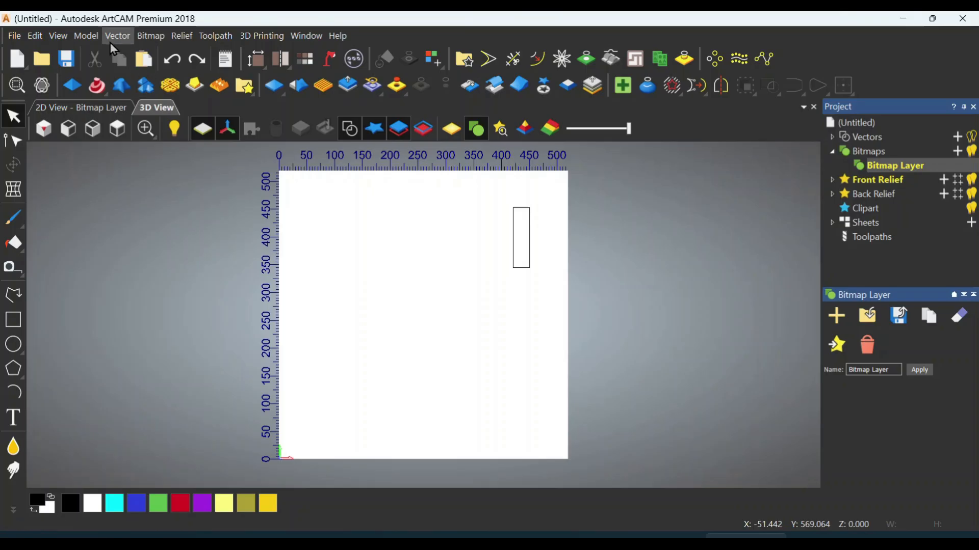
Step: Set the model height to 500 mm using the image size method
click(86, 36)
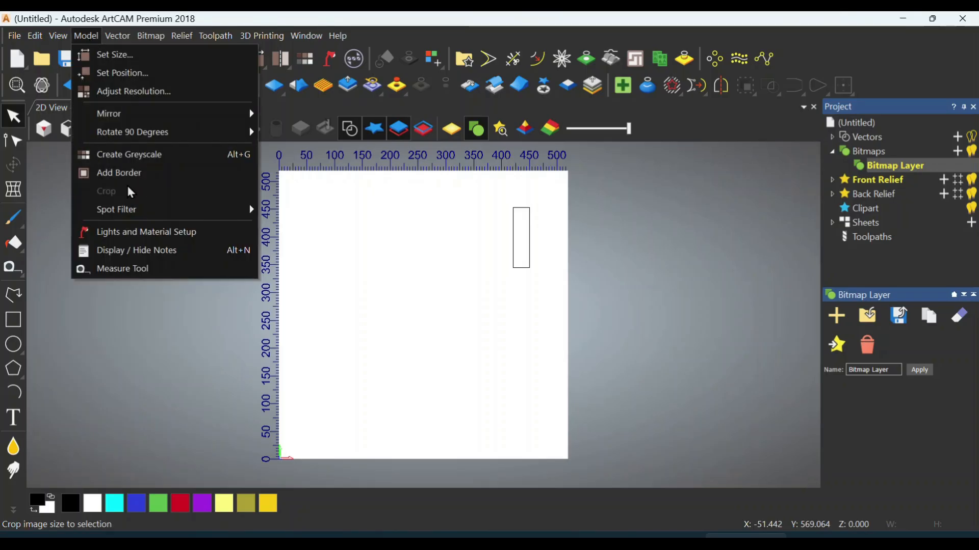
click(109, 55)
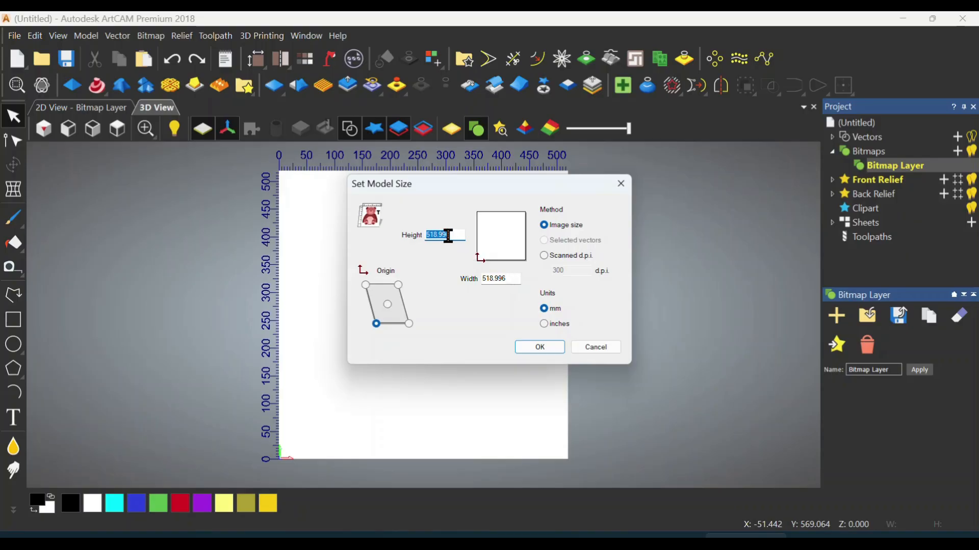
text(500)
click(539, 344)
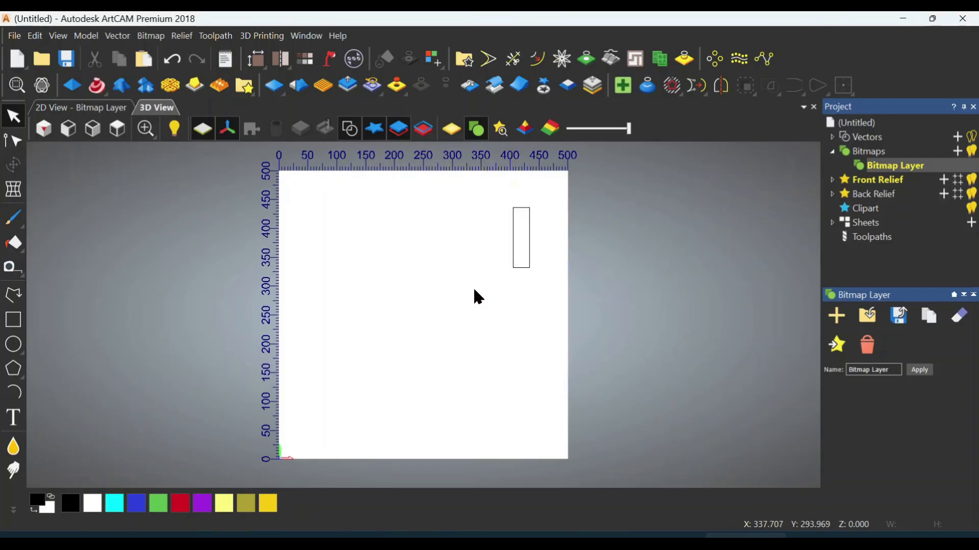
Step: Create a rectangle 200 mm wide and 350 mm high on the model, left of the small upright rectangle
click(7, 321)
drag(329, 194, 449, 421)
drag(902, 199, 846, 209)
text(200)
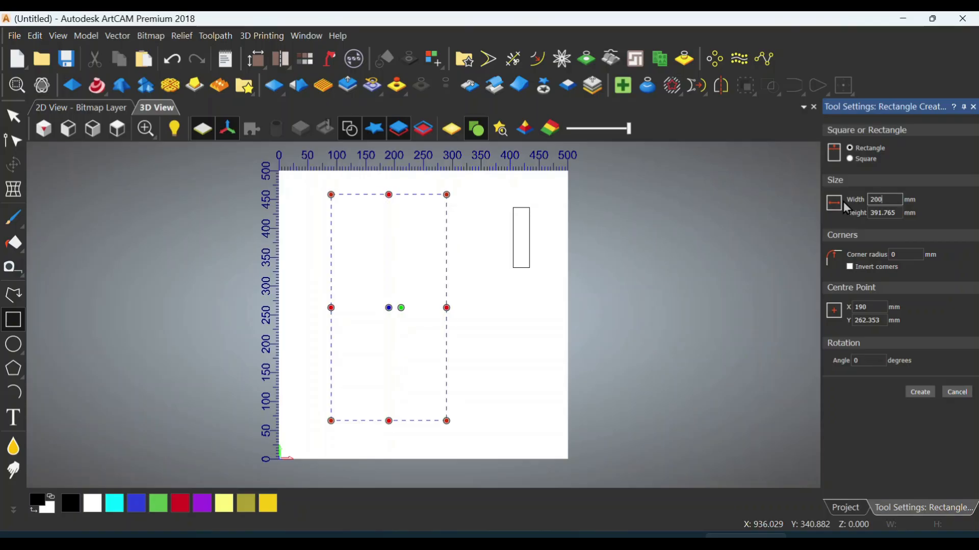
key(Tab)
text(350)
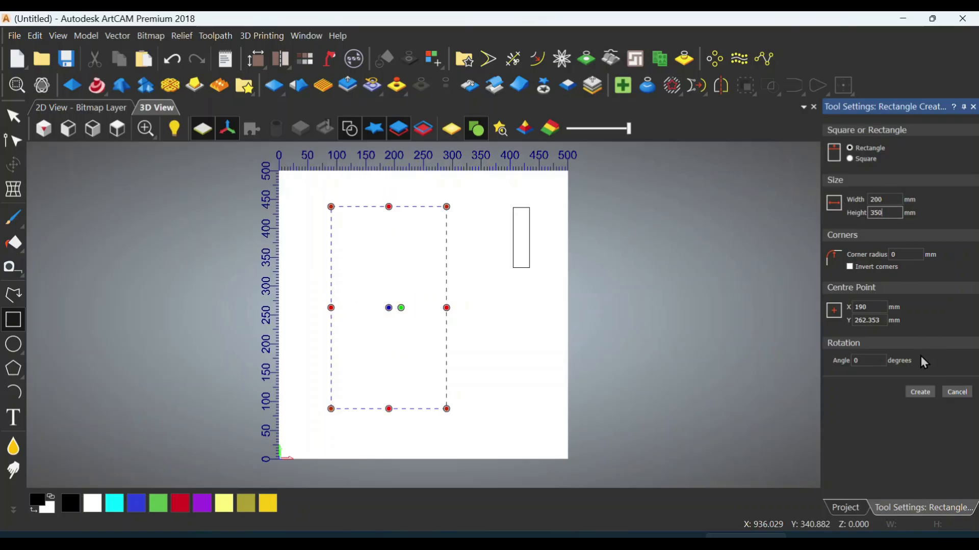
click(921, 392)
click(957, 392)
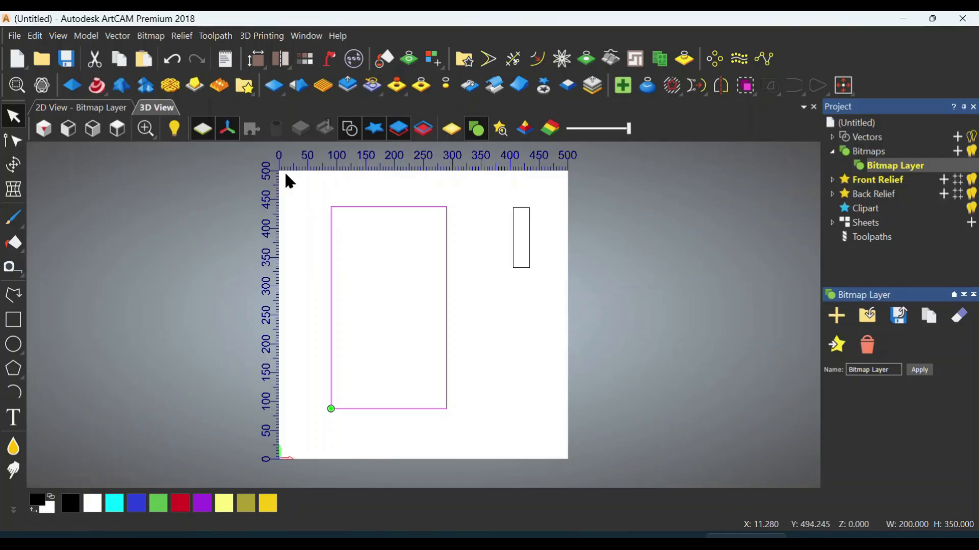
Step: Crop the model to the selected large rectangle and set the model size from the selected vectors, with the origin at the lower-left corner
click(99, 41)
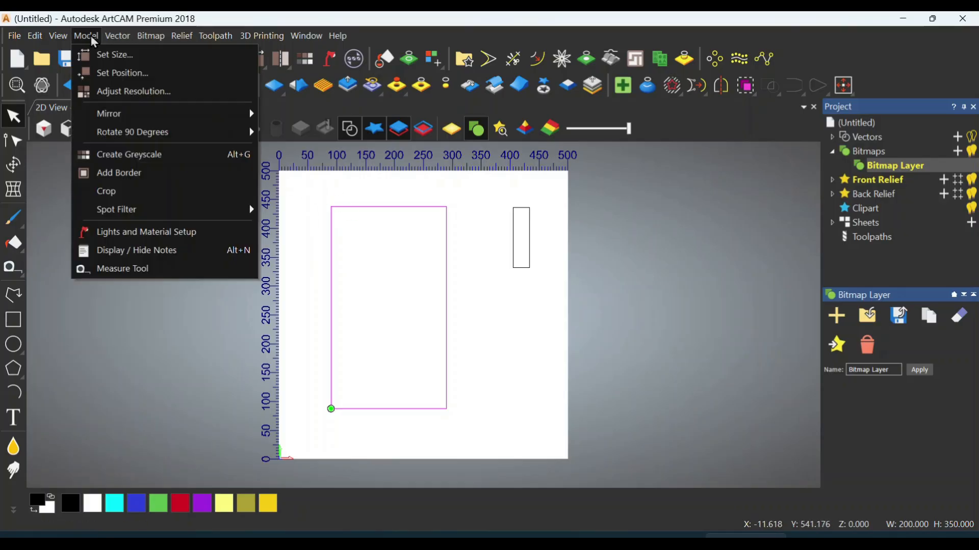
click(125, 193)
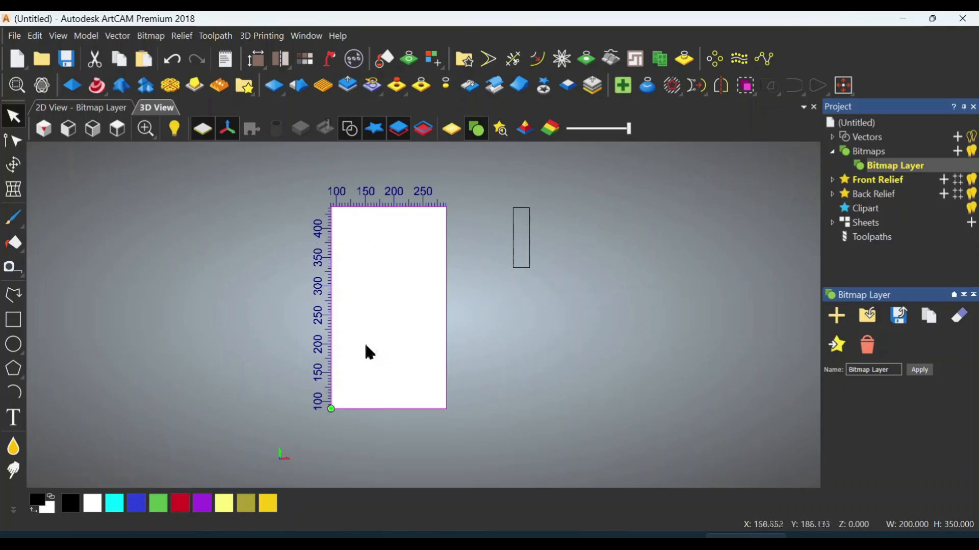
click(86, 36)
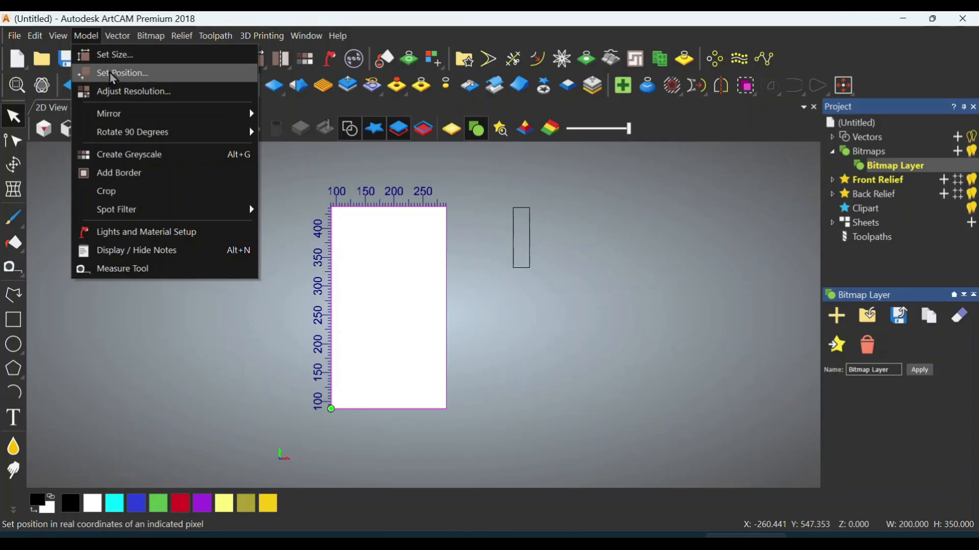
click(113, 55)
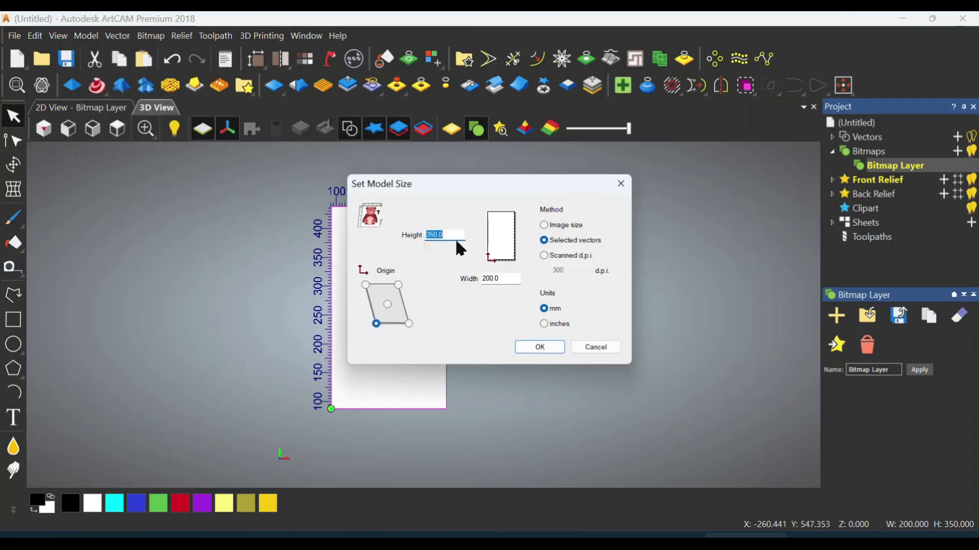
drag(455, 187, 571, 168)
drag(606, 259, 570, 252)
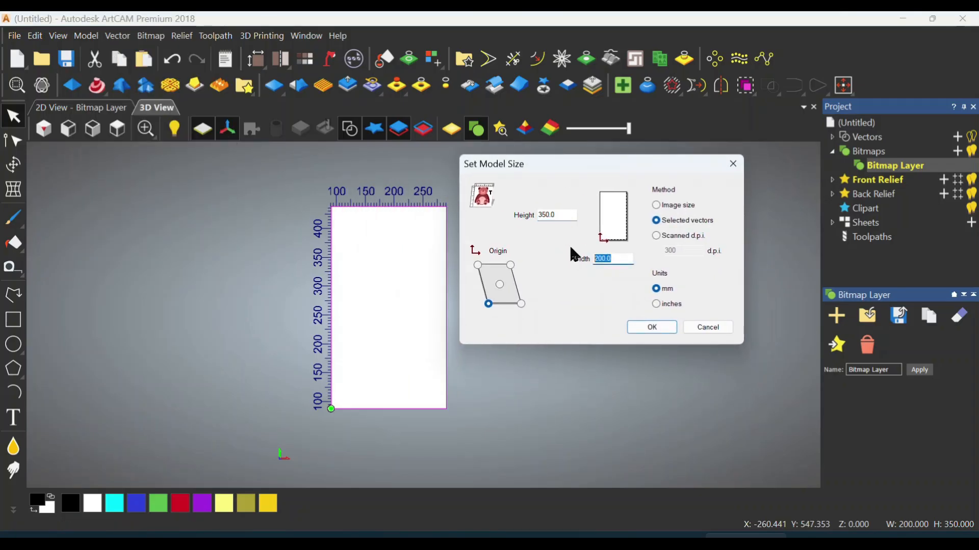
double_click(554, 211)
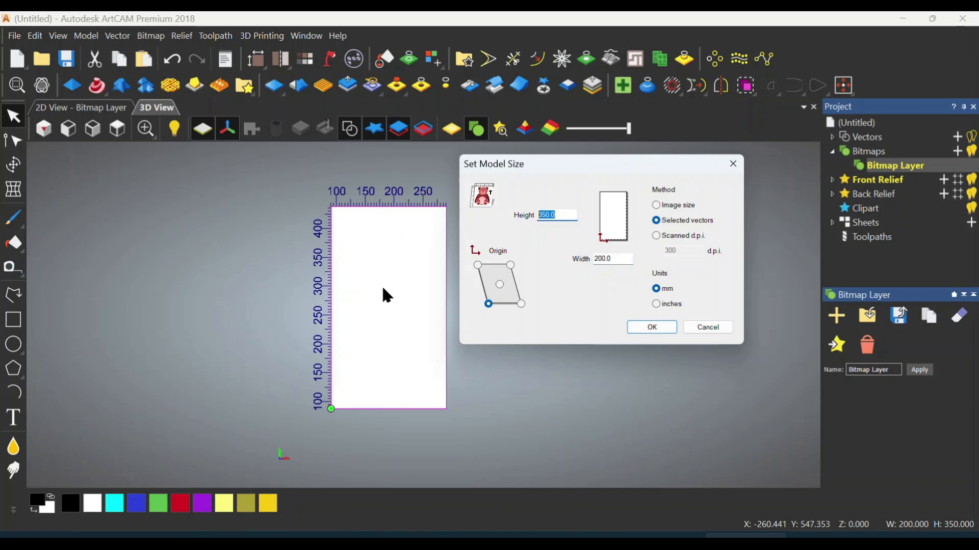
click(657, 328)
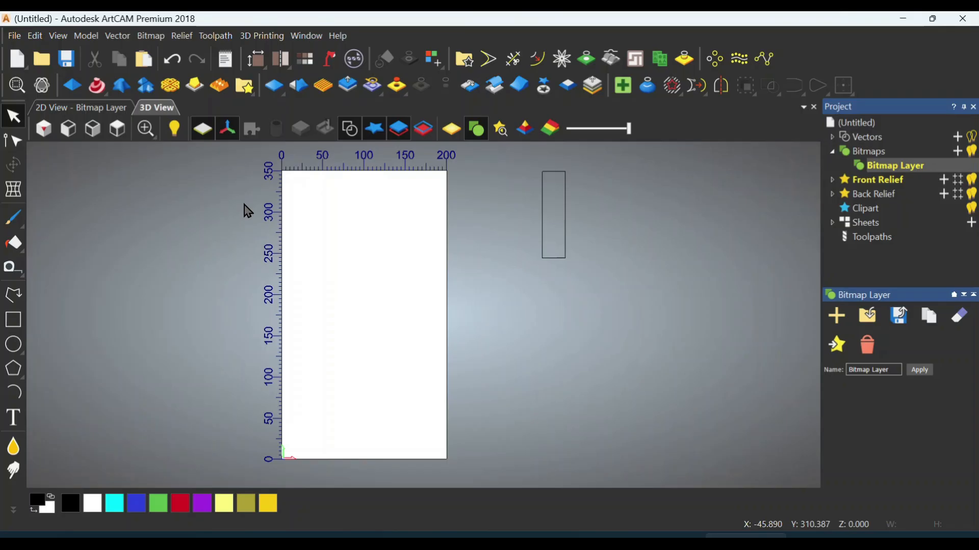
Step: Tilt the 3D view to examine how the lights reflect on the model surface
click(86, 35)
mouse_move(127, 210)
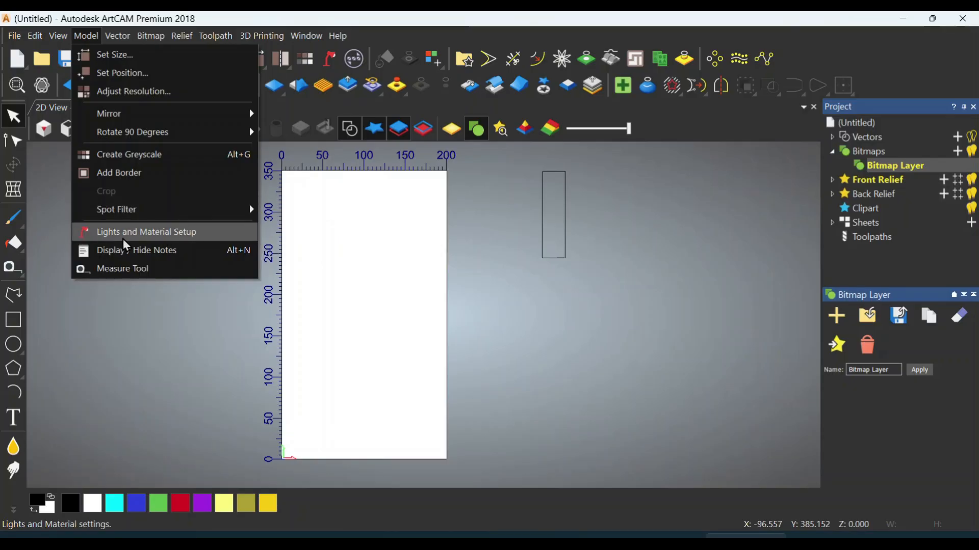
click(126, 236)
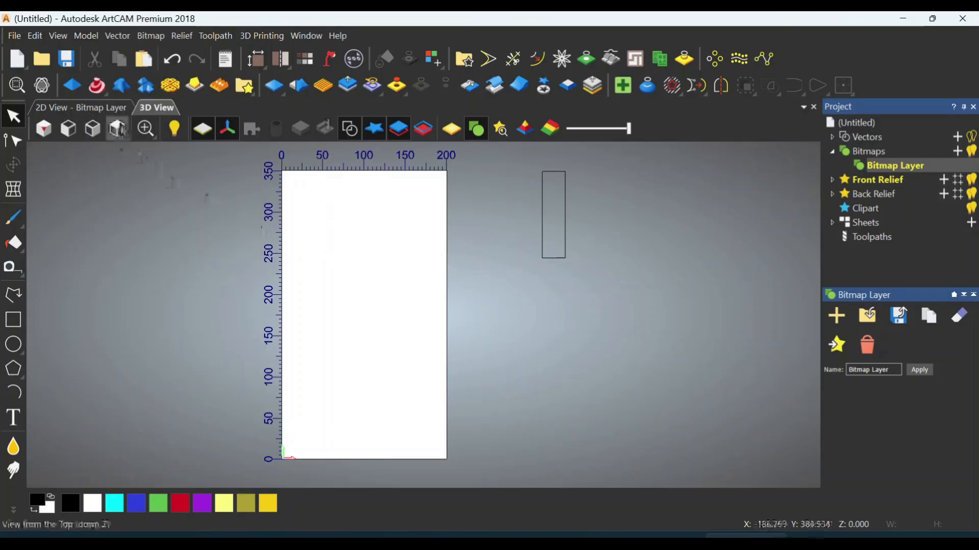
drag(349, 316, 359, 219)
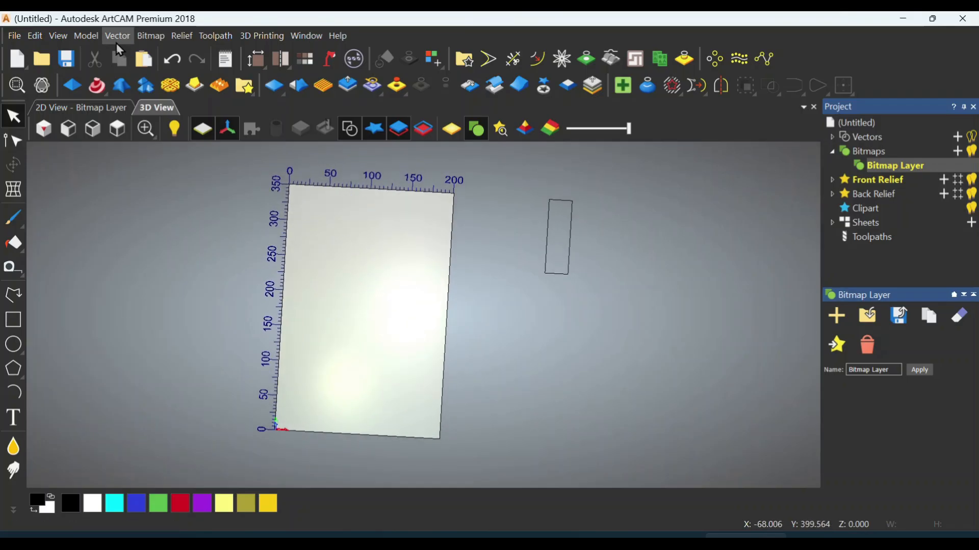
click(86, 35)
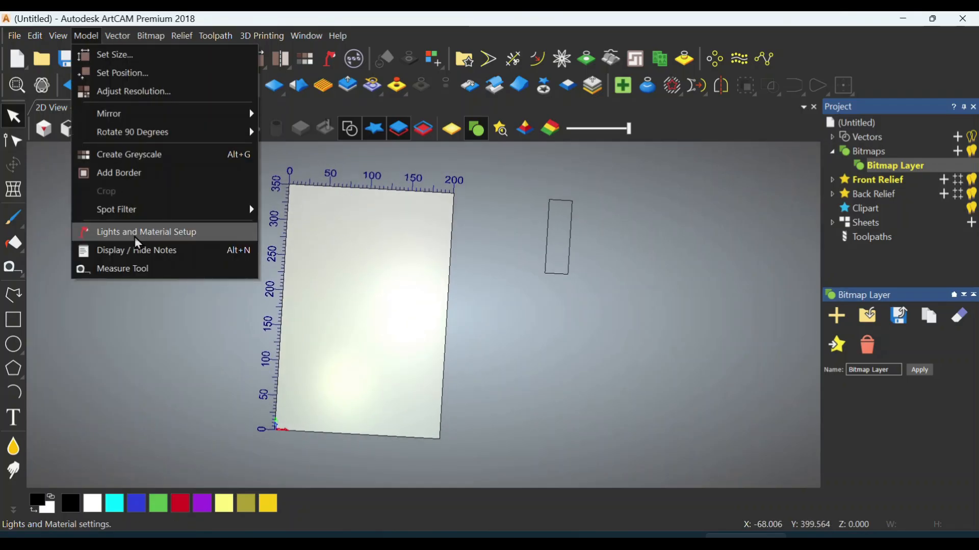
click(352, 323)
drag(391, 367, 356, 302)
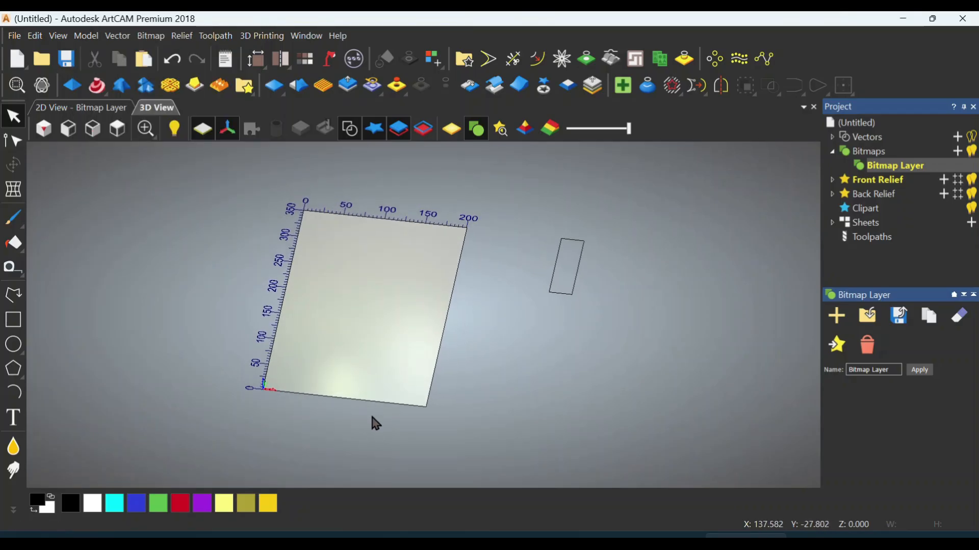
Step: Apply the Mahogany (H) shading setup to the model and display the material on its surface instead of the bitmap
click(86, 36)
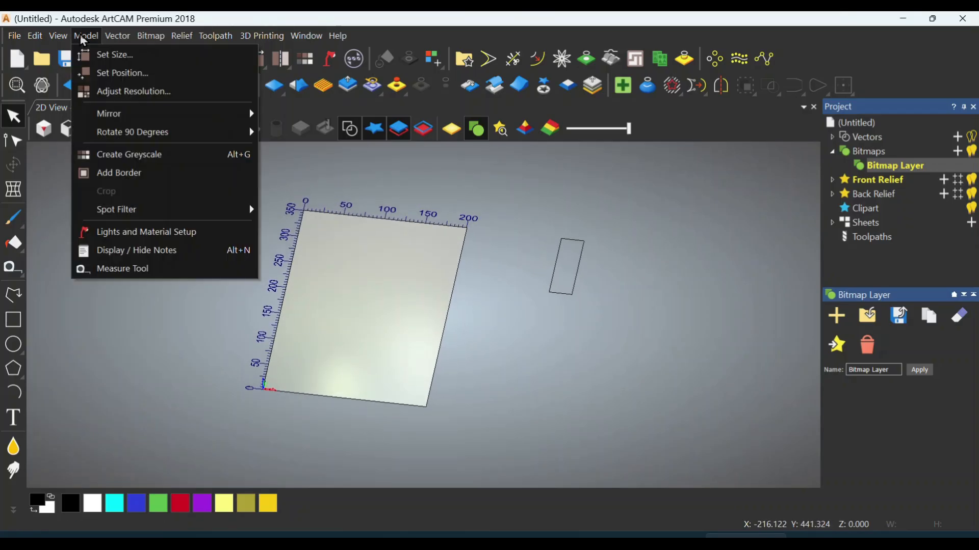
click(133, 237)
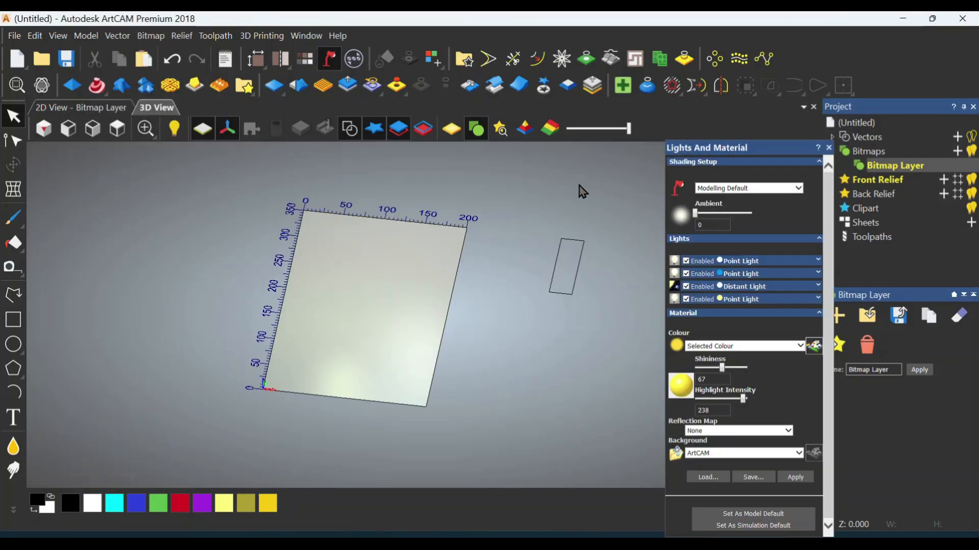
drag(696, 154, 681, 137)
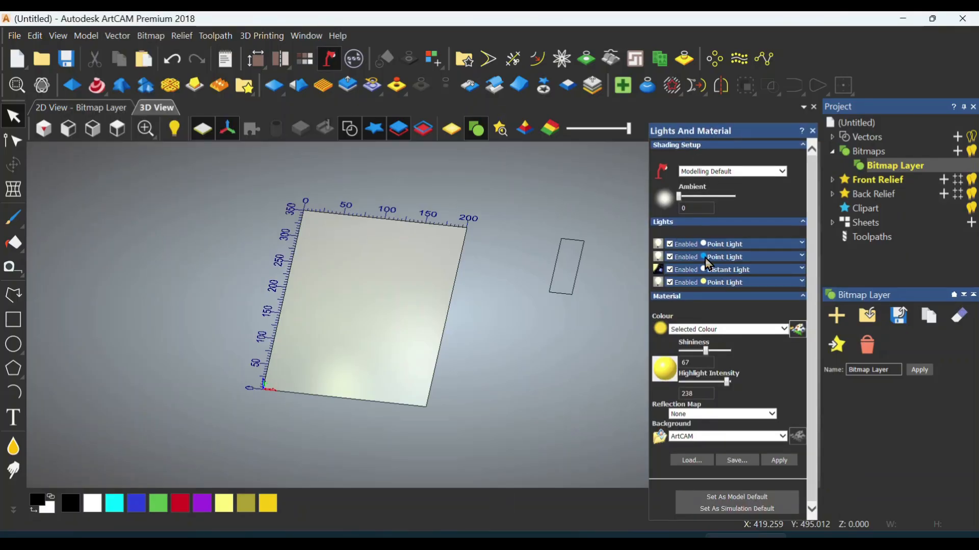
click(739, 172)
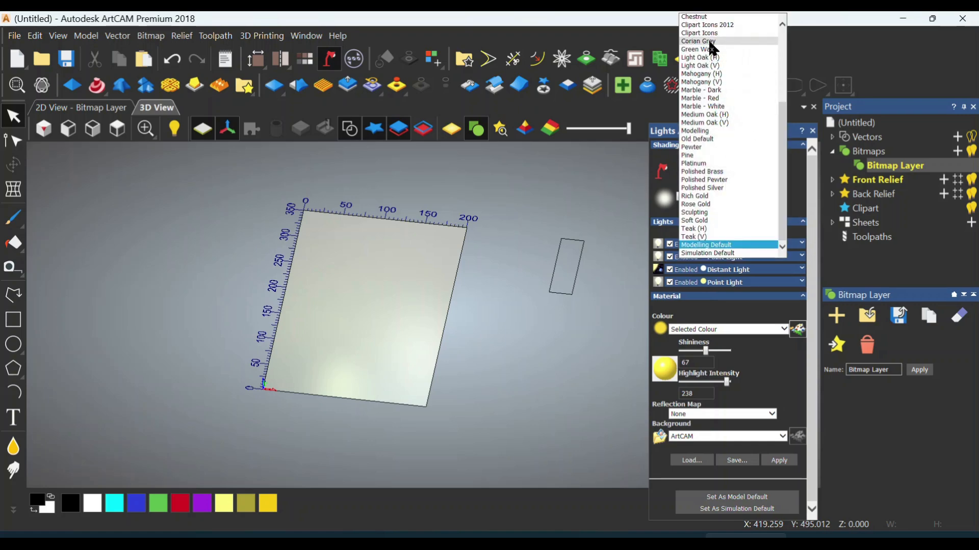
click(714, 74)
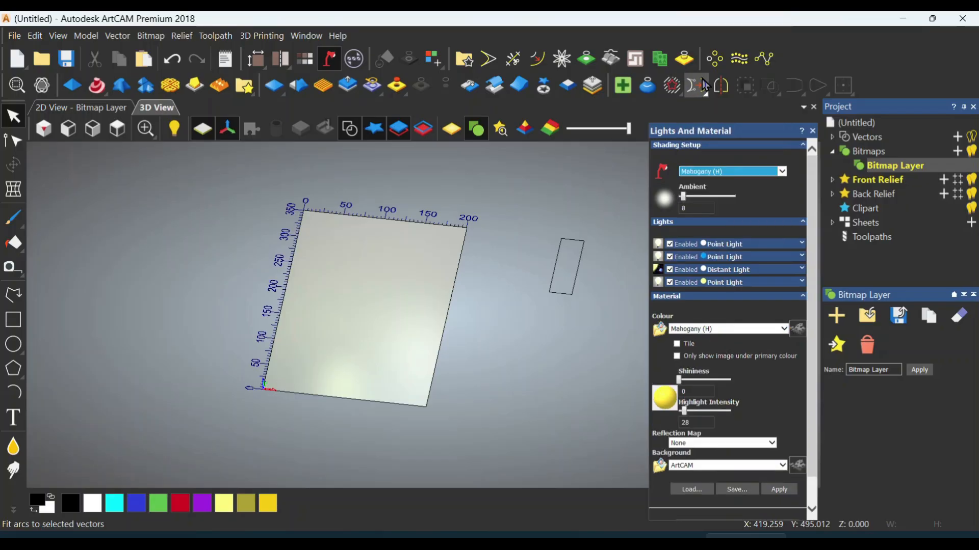
click(780, 490)
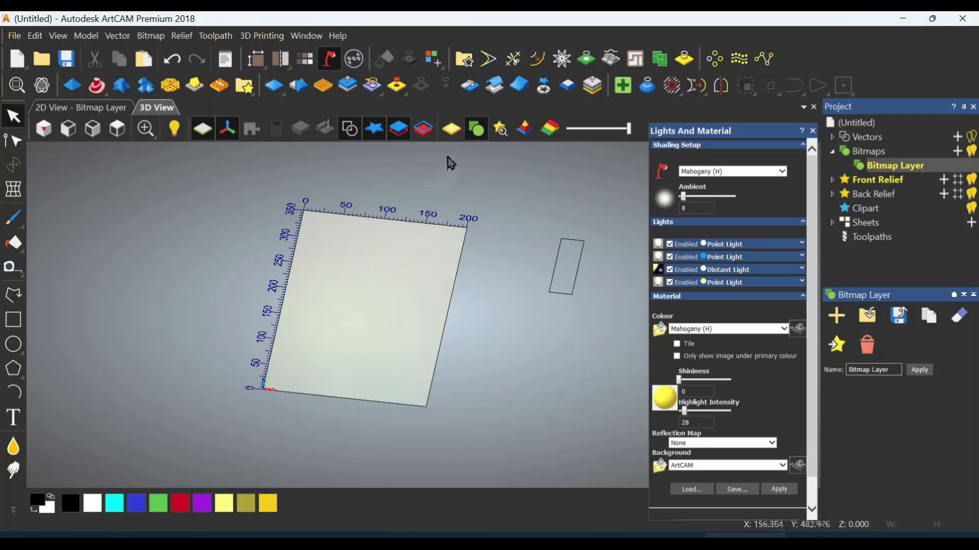
click(451, 130)
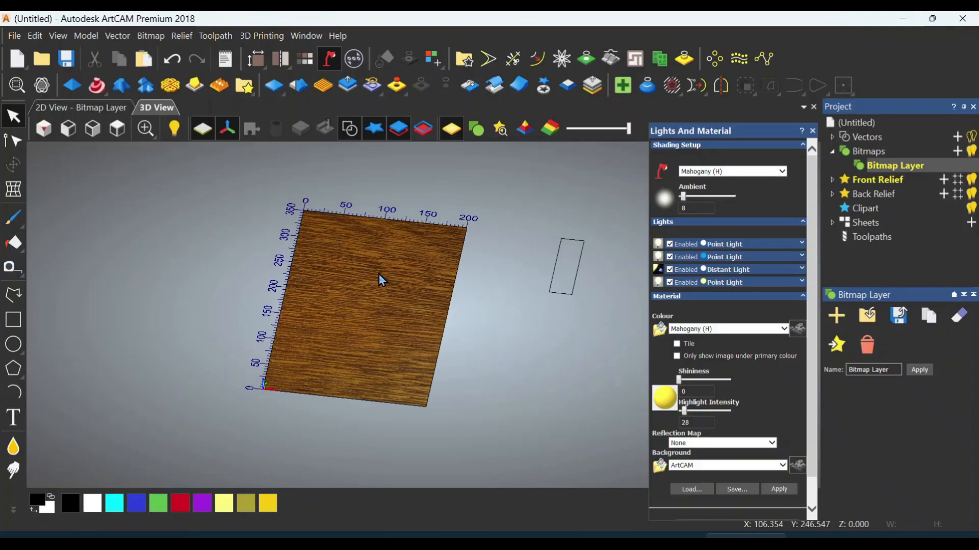
Step: Apply the Polished Brass shading setup to the model and close the lights and material settings
scroll(363, 356, up, 5)
drag(391, 379, 436, 283)
scroll(384, 301, down, 2)
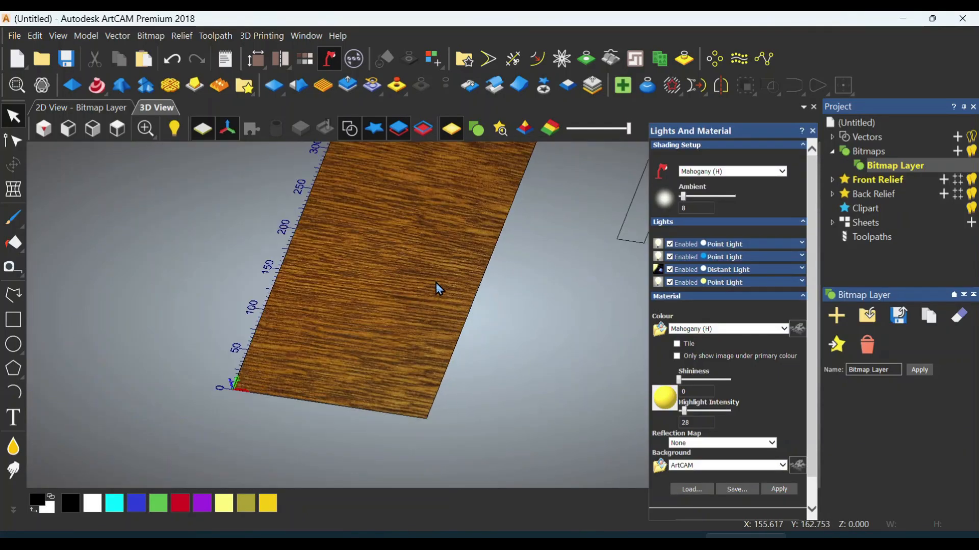
click(745, 171)
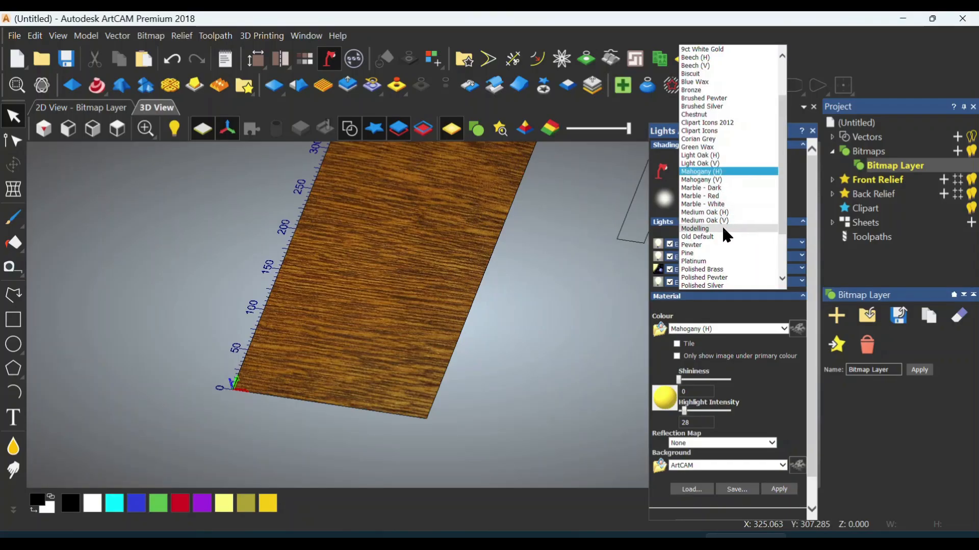
click(717, 271)
click(779, 460)
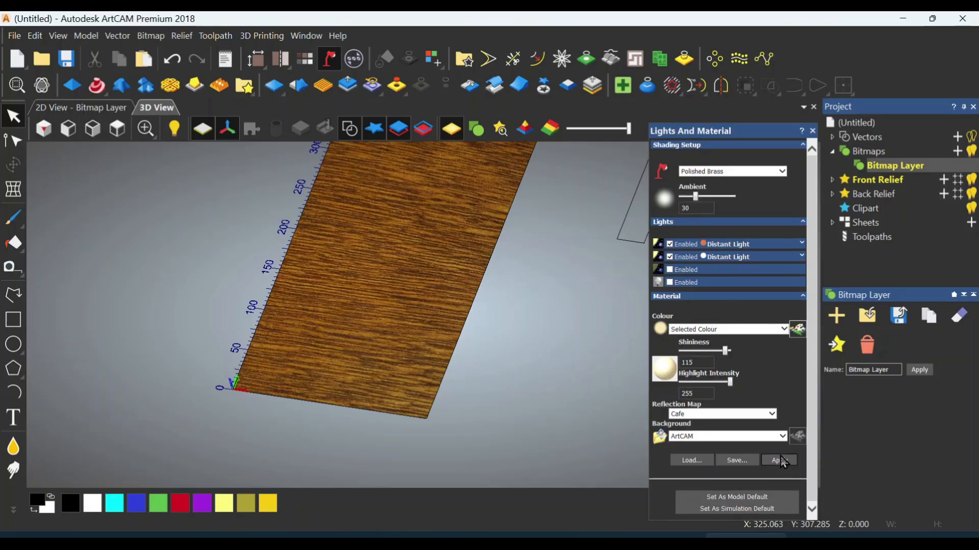
mouse_move(452, 301)
mouse_down()
mouse_move(416, 421)
mouse_move(406, 323)
mouse_move(432, 316)
mouse_move(426, 300)
mouse_move(387, 277)
mouse_up()
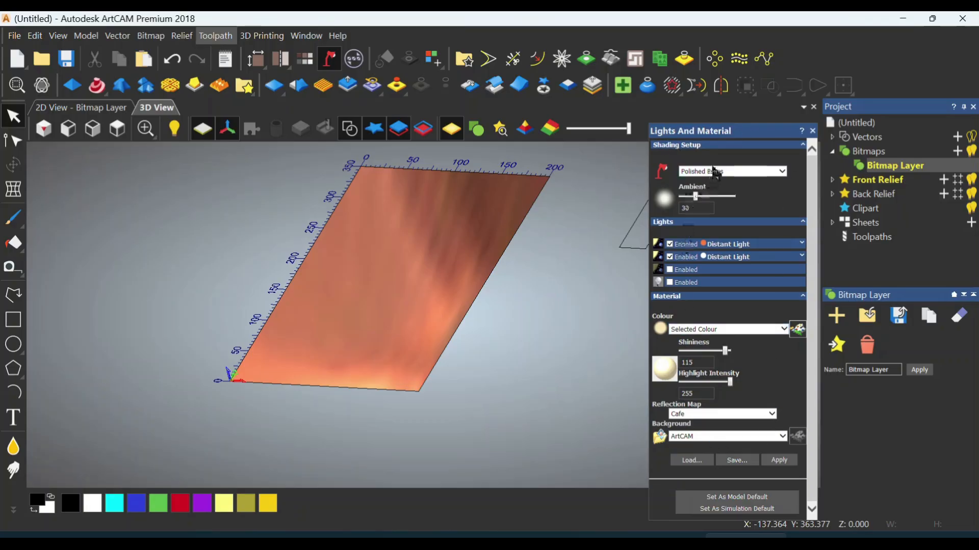
click(812, 131)
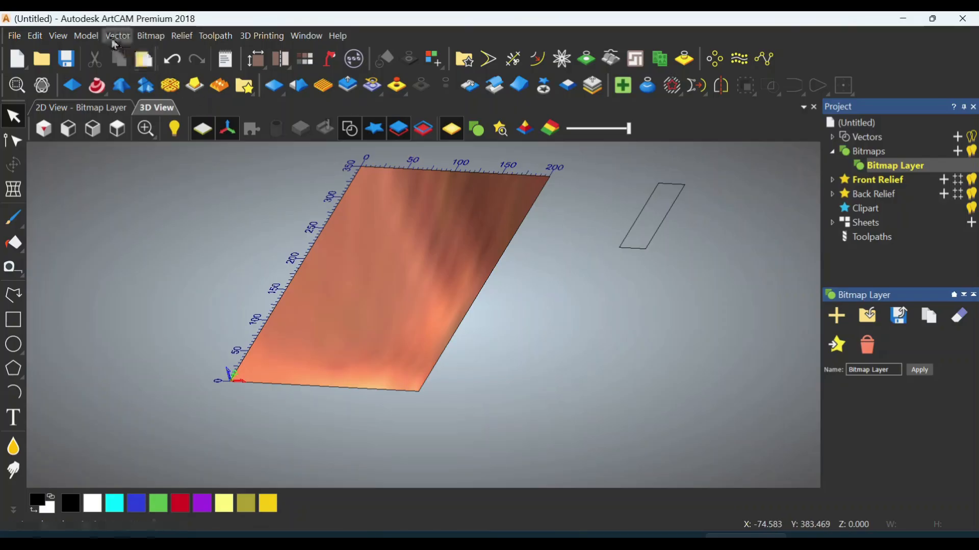
Step: Write the model note "learn artcam", shrink the notes window to a small box and place it clear of the model
click(86, 36)
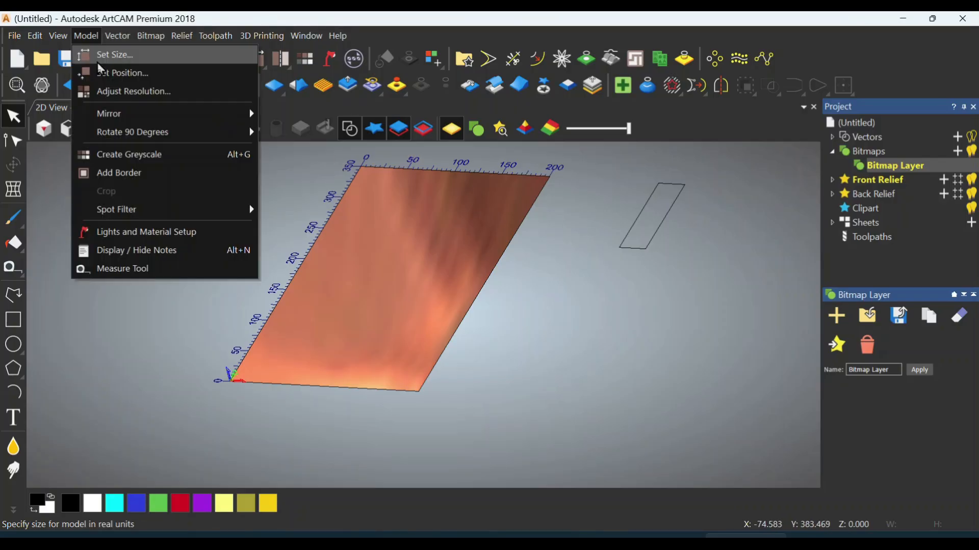
click(126, 256)
drag(464, 168, 139, 163)
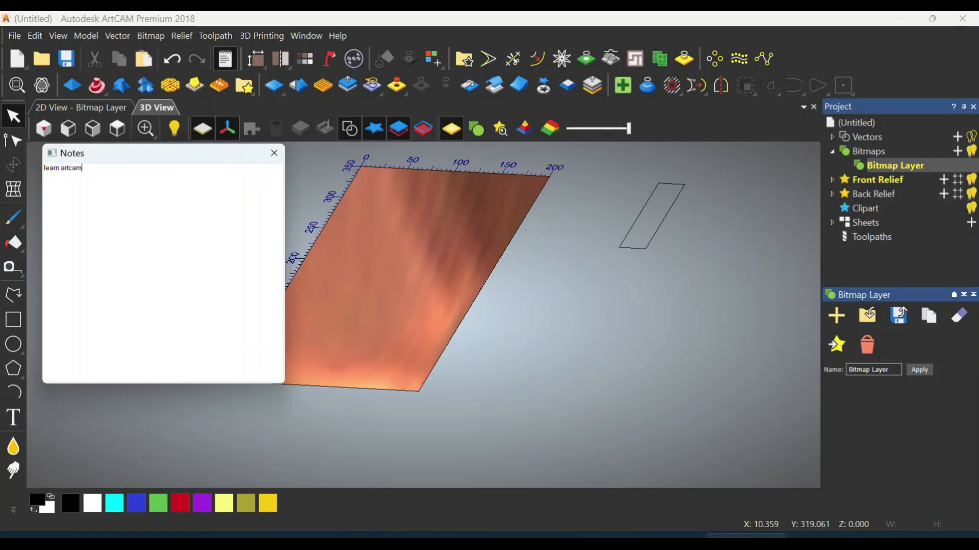
drag(181, 385, 129, 186)
drag(284, 181, 776, 158)
click(734, 240)
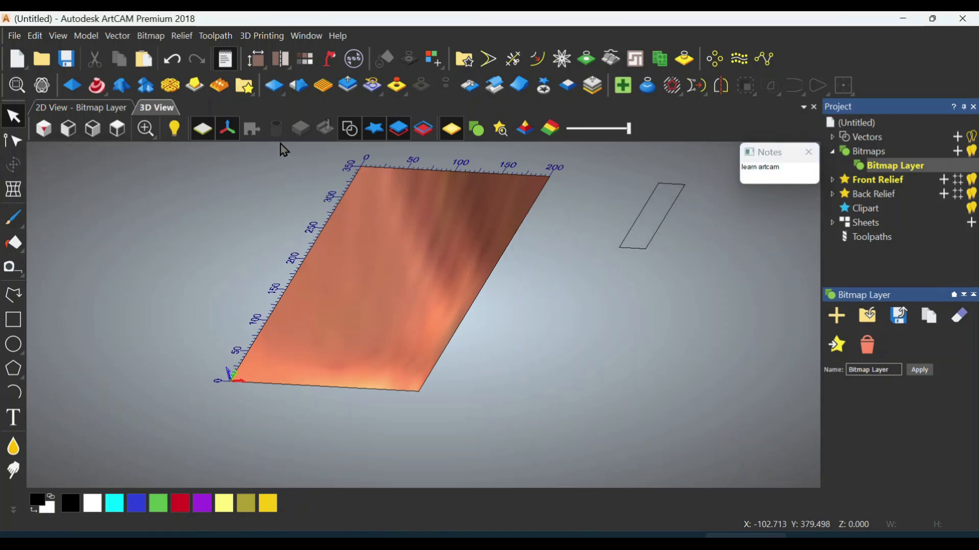
Step: Hide the model notes and display them again
click(808, 152)
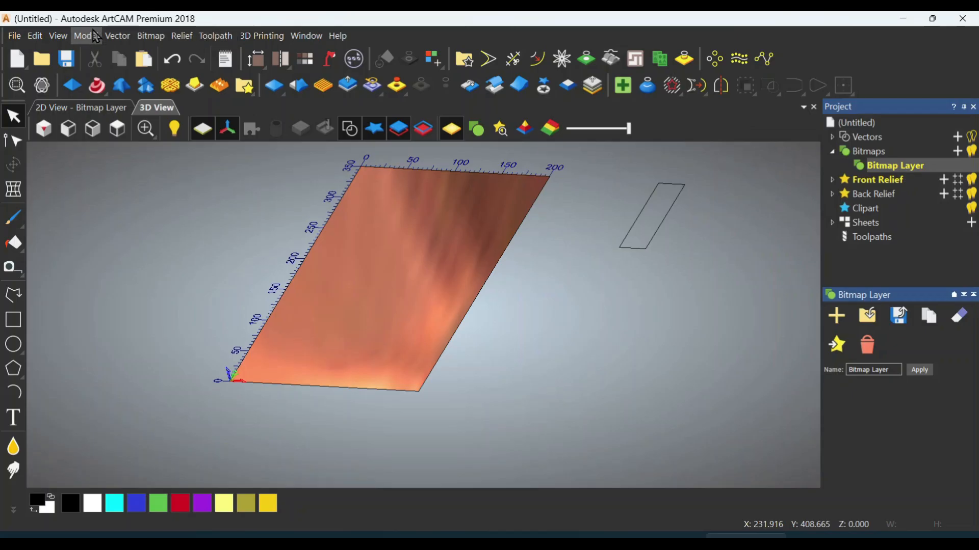
click(77, 36)
mouse_move(58, 36)
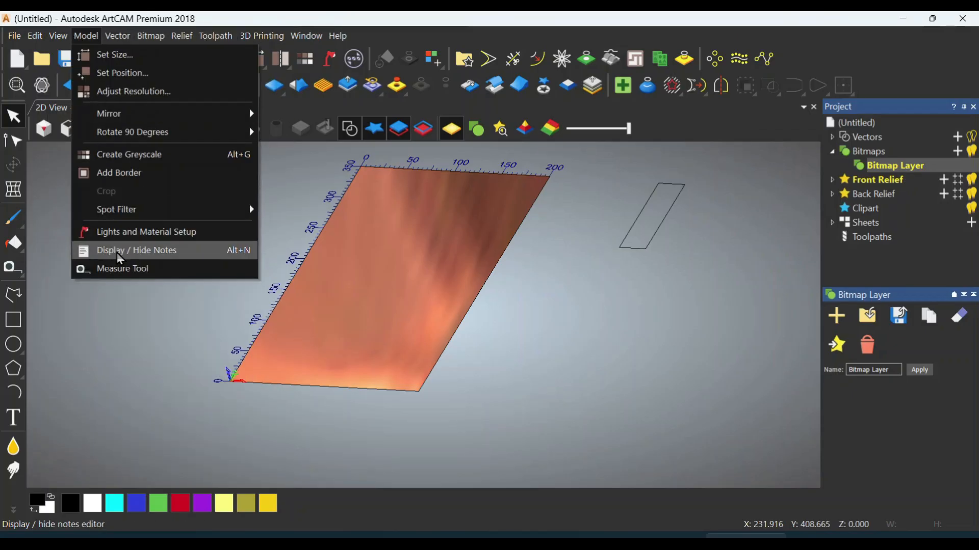
click(117, 251)
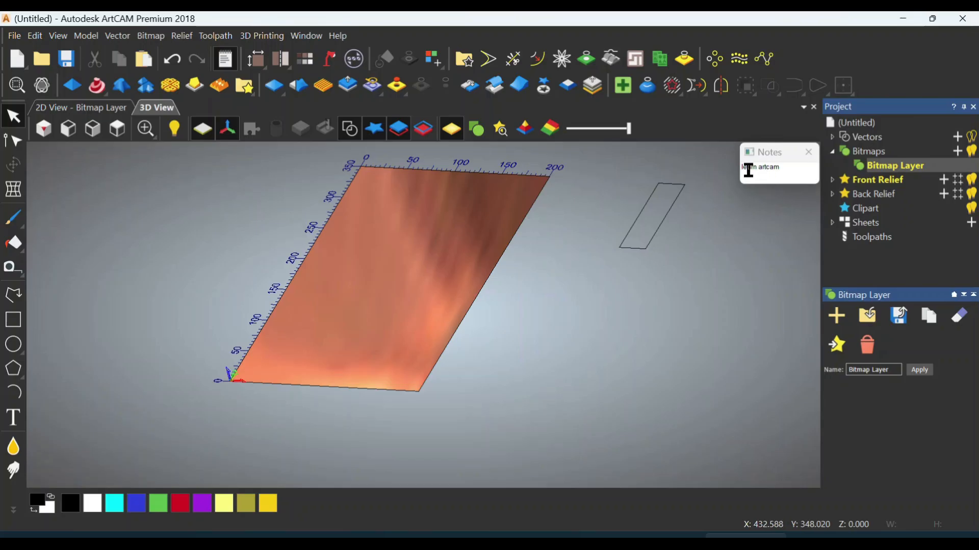
Step: Measure the model's width from edge to edge in the top view with the Measure Tool
click(86, 36)
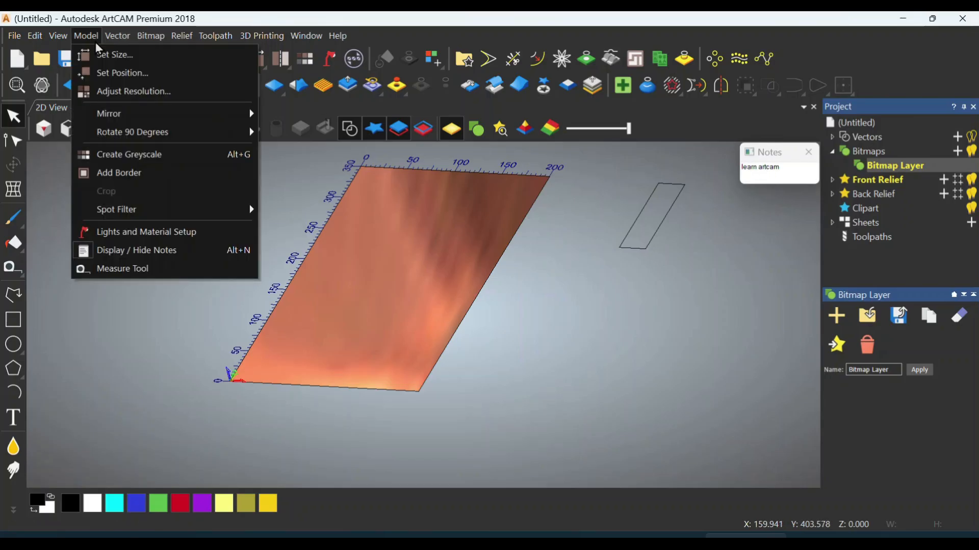
click(117, 272)
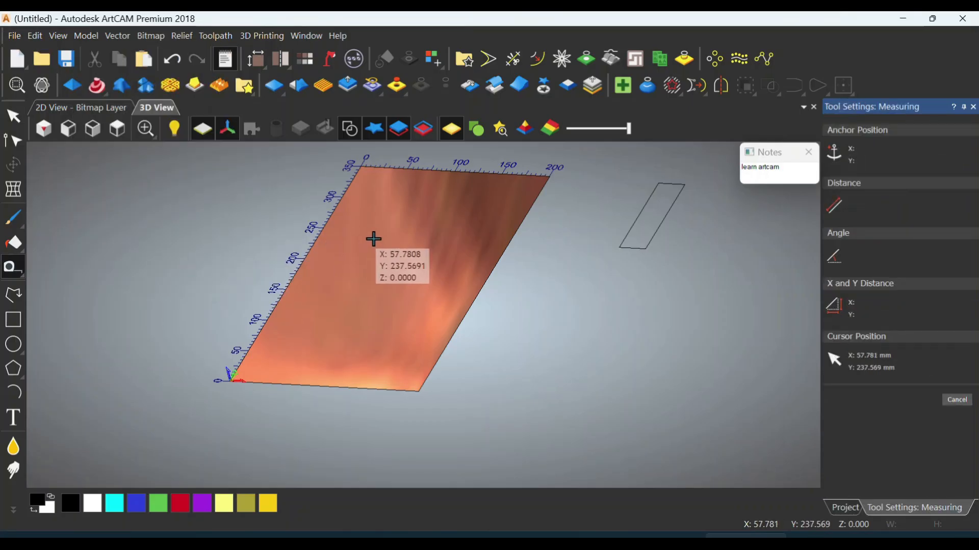
click(123, 135)
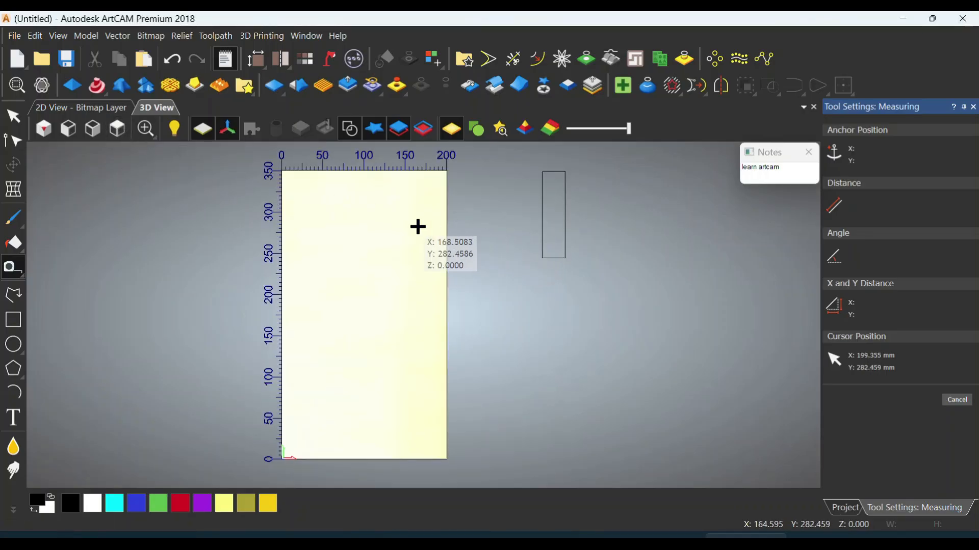
drag(282, 264, 447, 266)
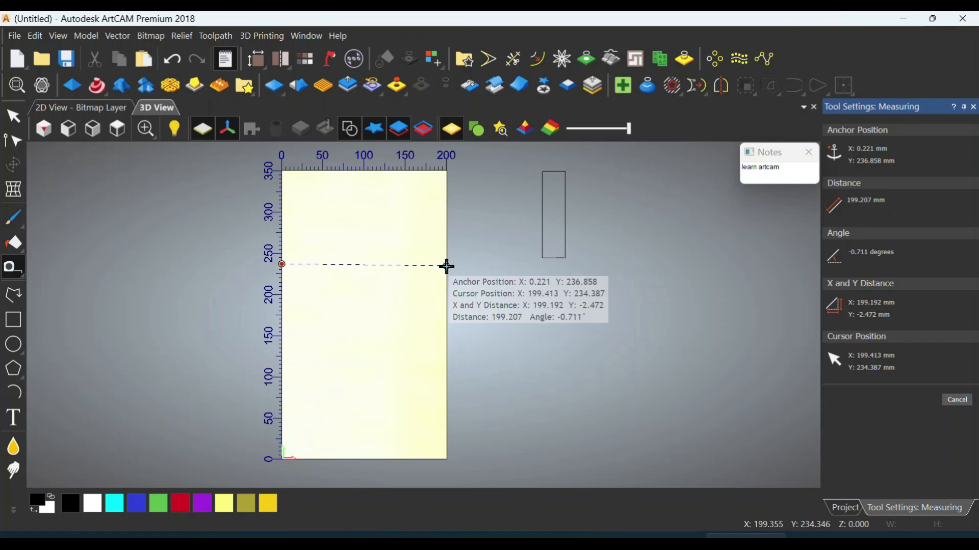